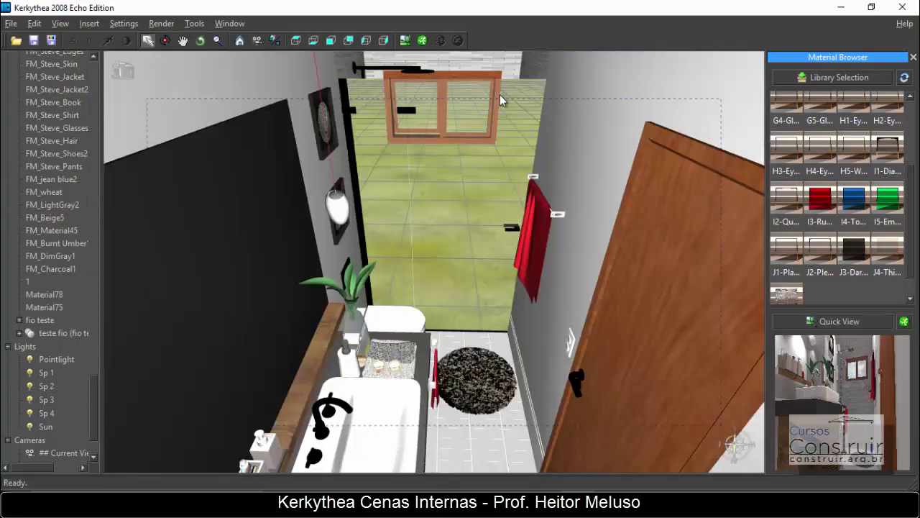
Cycle through the saved cameras to the washbasin and mirror view, and display it with solid textured shading.
middle_drag(467, 164, 466, 166)
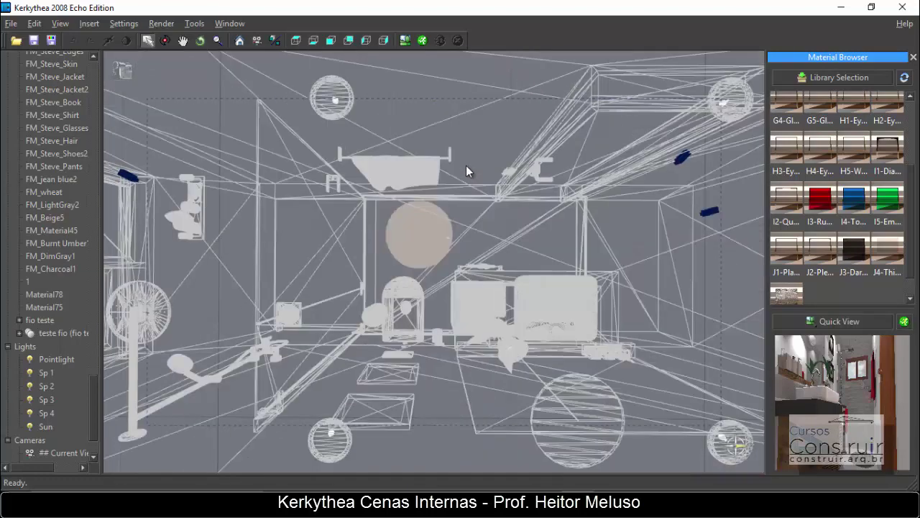
key(Page_Down)
key(Page_Down)
key(Page_Down)
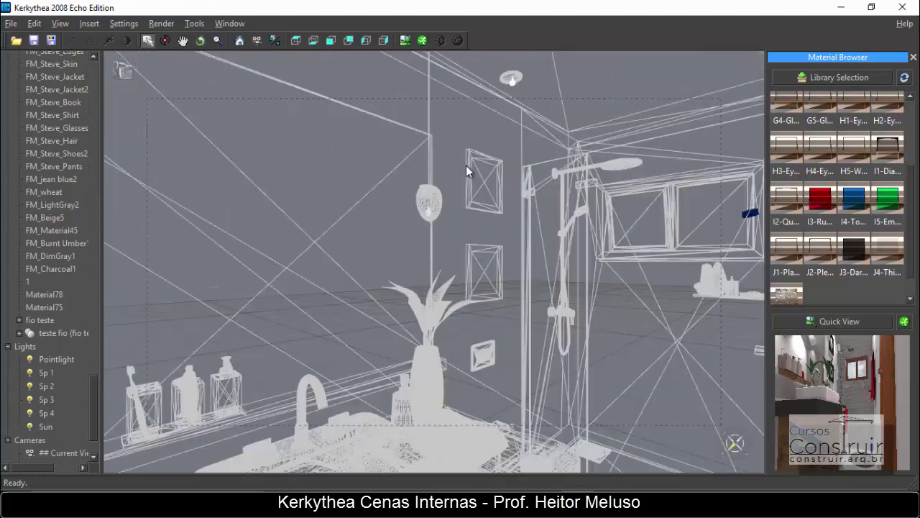
key(Page_Down)
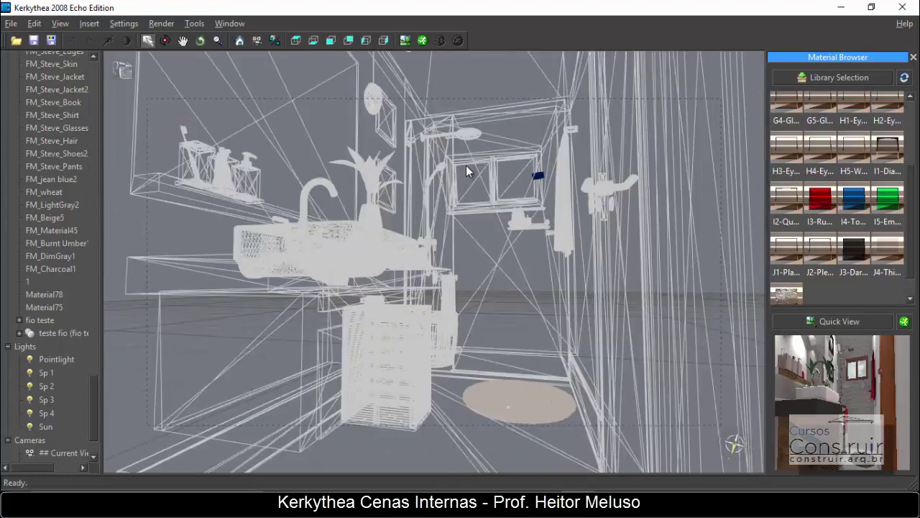
key(Page_Down)
key(Page_Down)
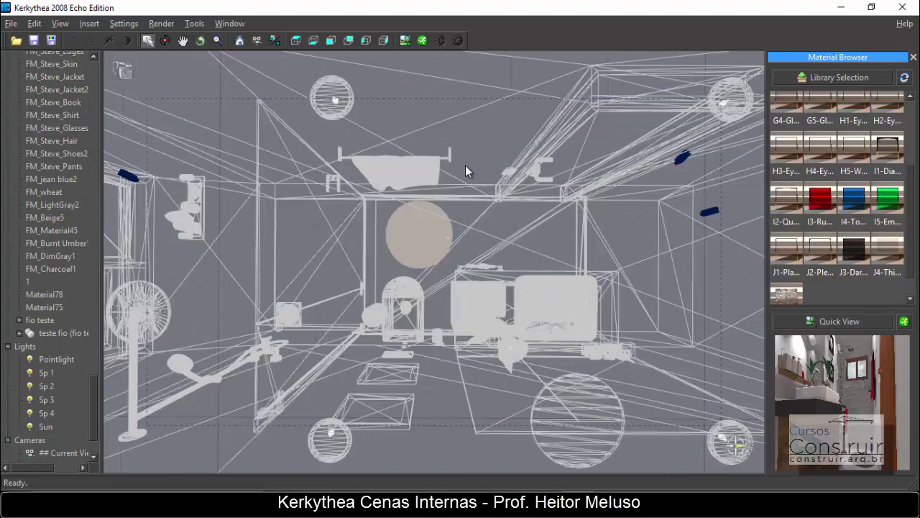
key(Page_Down)
key(Page_Down)
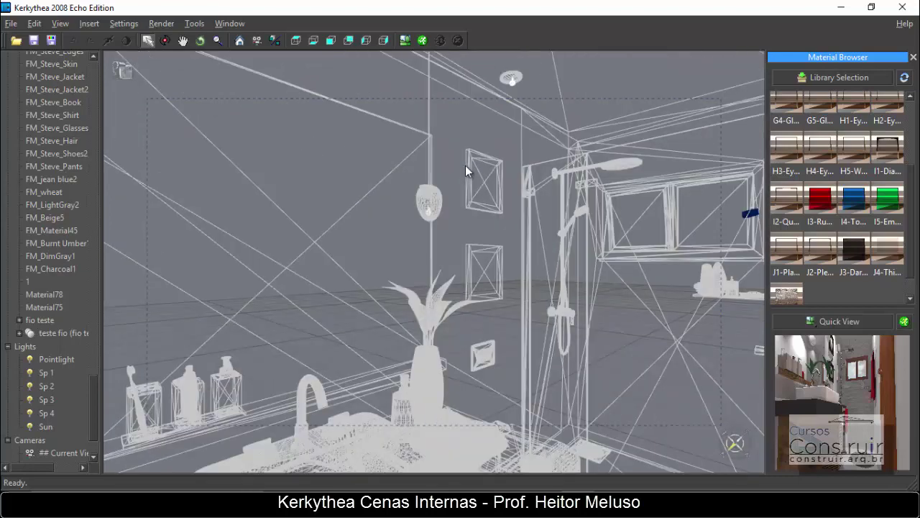
key(F8)
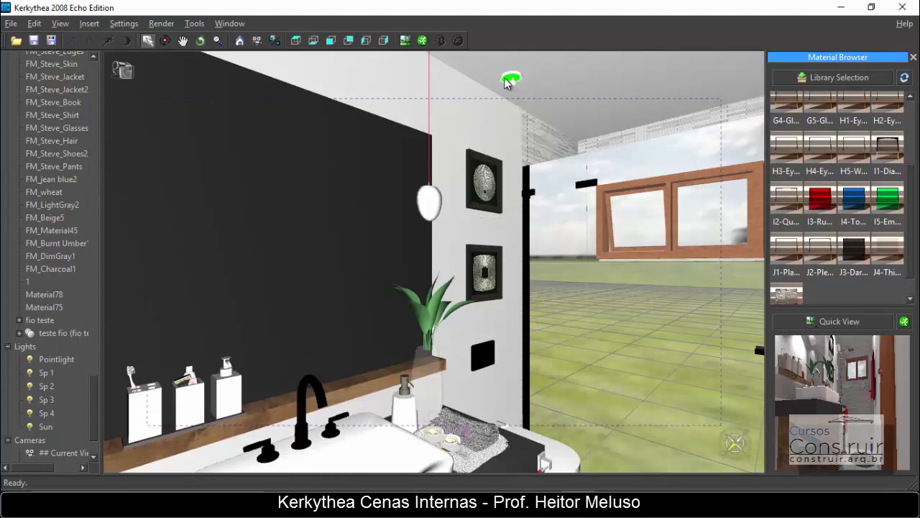
Give the ceiling spotlight's material a pale yellow self-luminance radiance, turn off its Emitter option, and apply the changes.
click(508, 81)
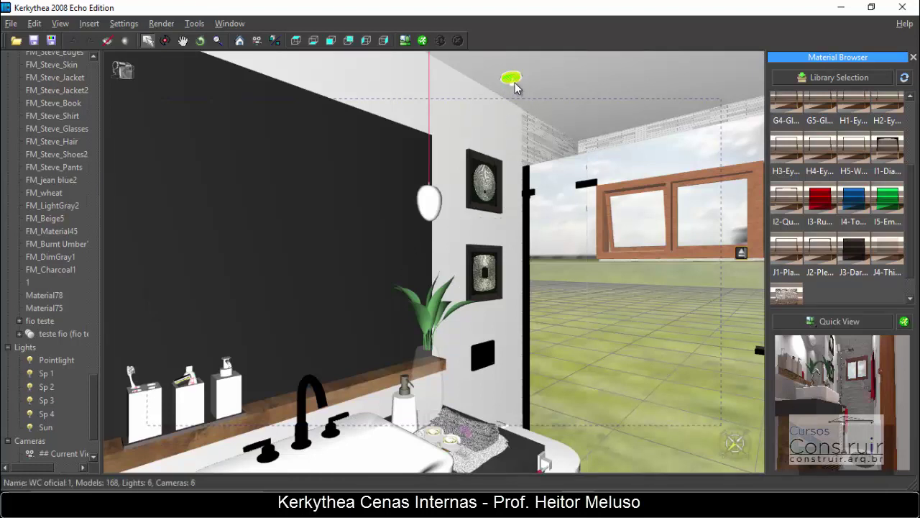
double_click(514, 148)
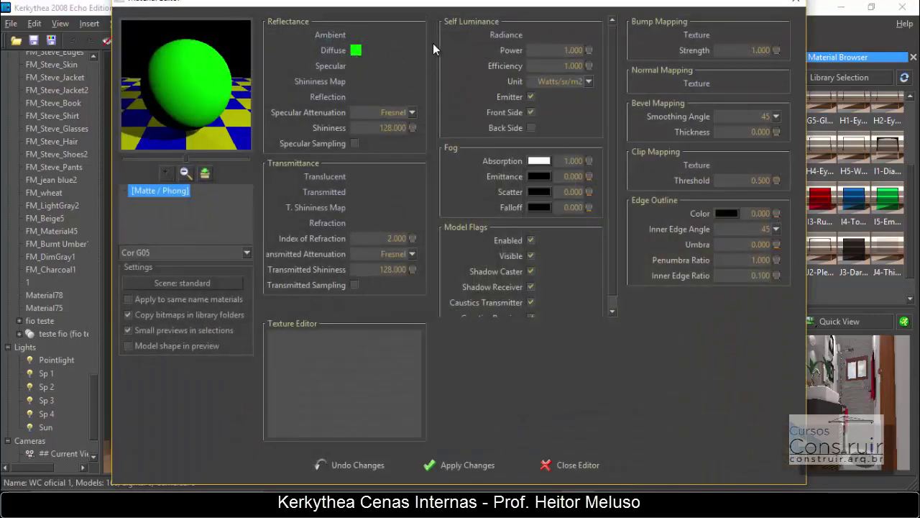
click(508, 36)
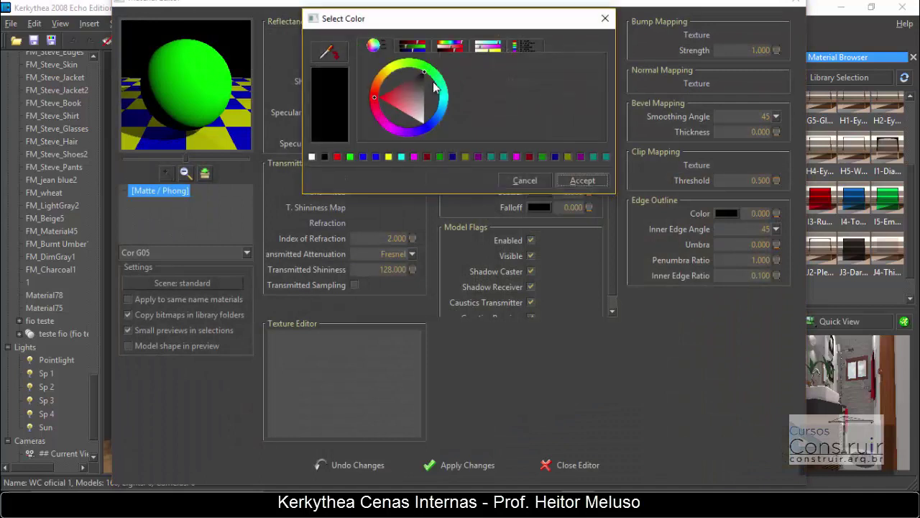
click(393, 67)
click(394, 114)
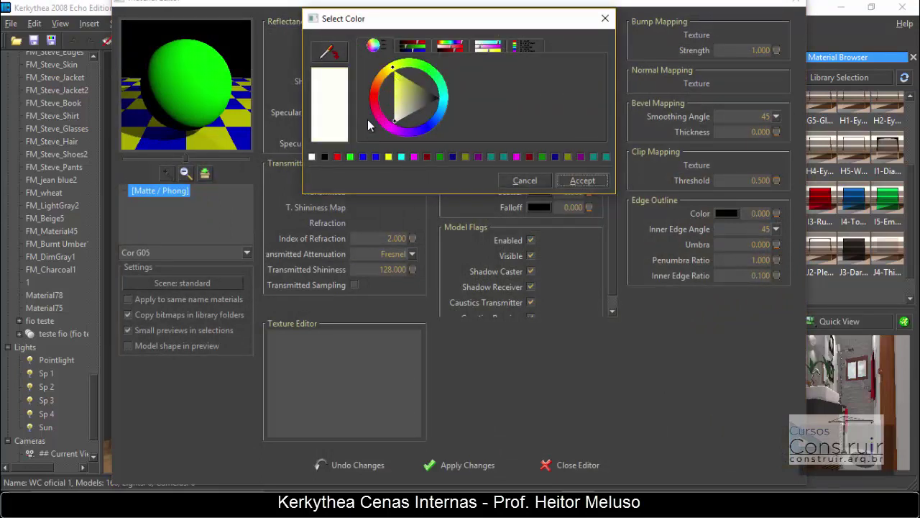
click(583, 181)
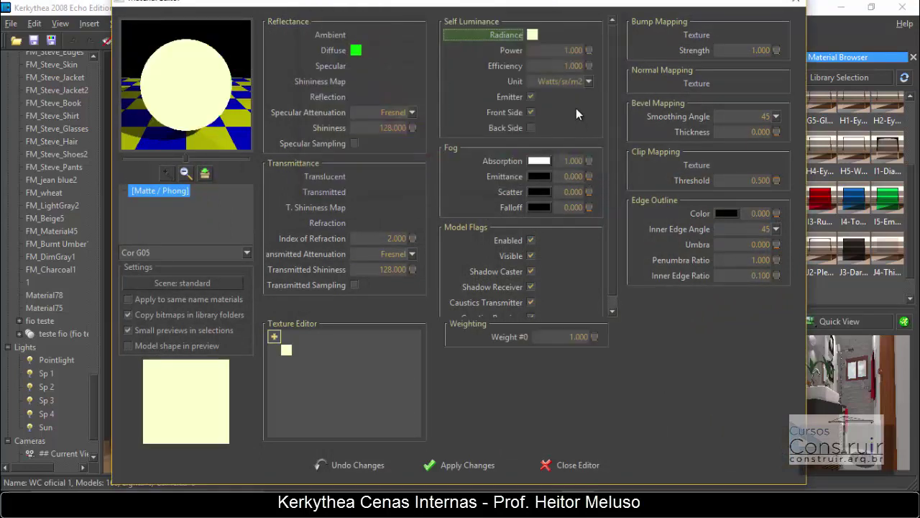
click(530, 97)
click(472, 462)
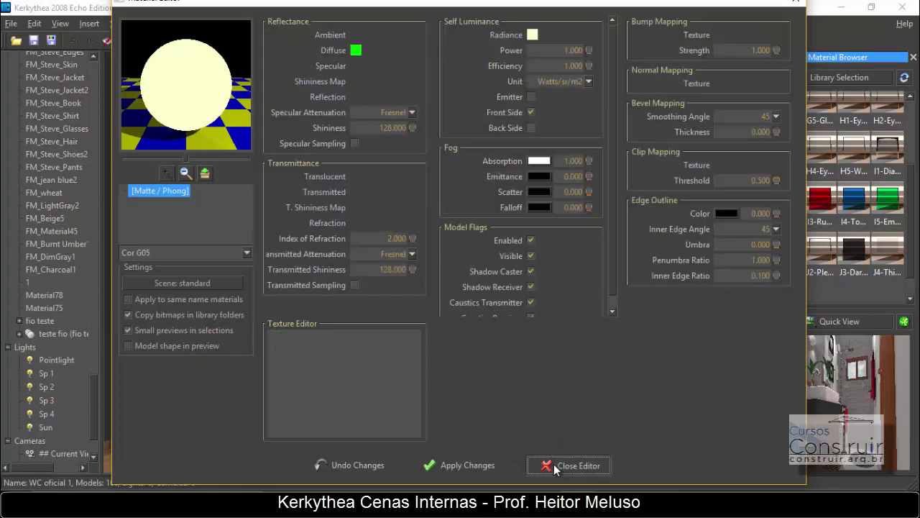
click(554, 464)
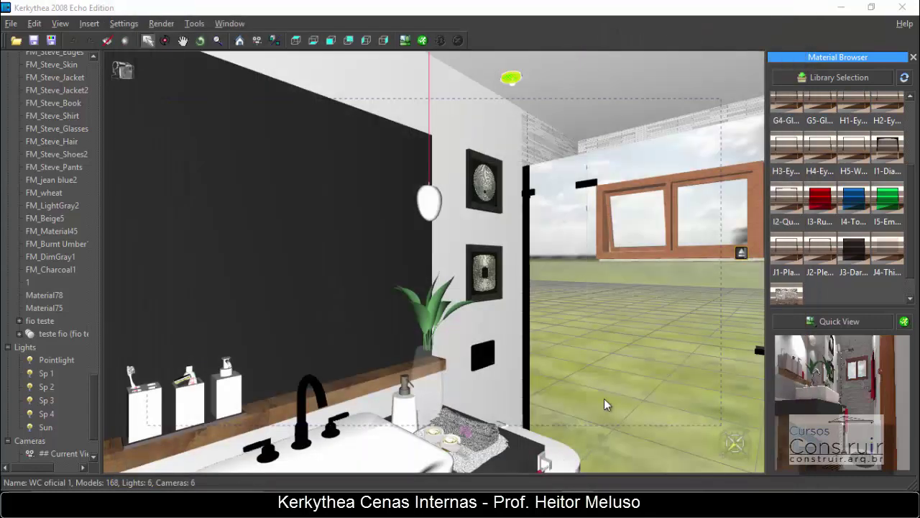
Inspect the Sp 4 spotlight's settings, including its multiplier, attenuation, fall off and hot spot.
click(515, 83)
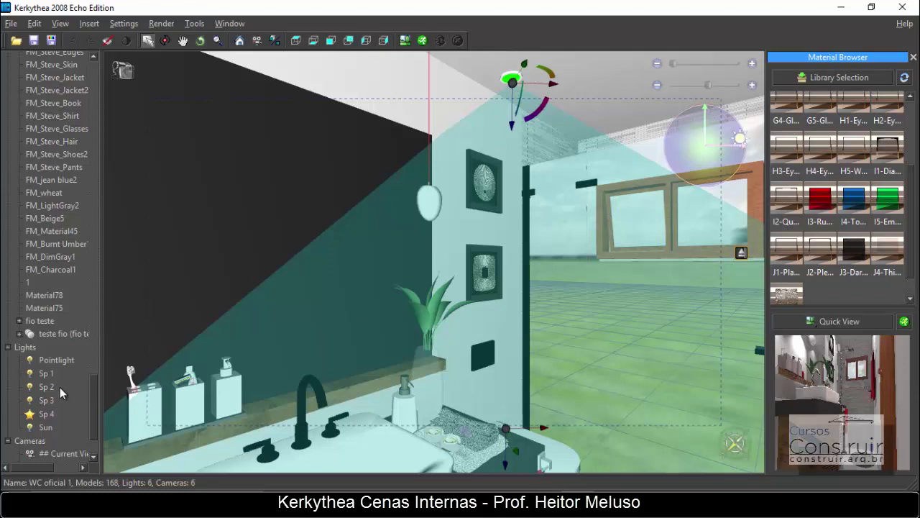
double_click(421, 208)
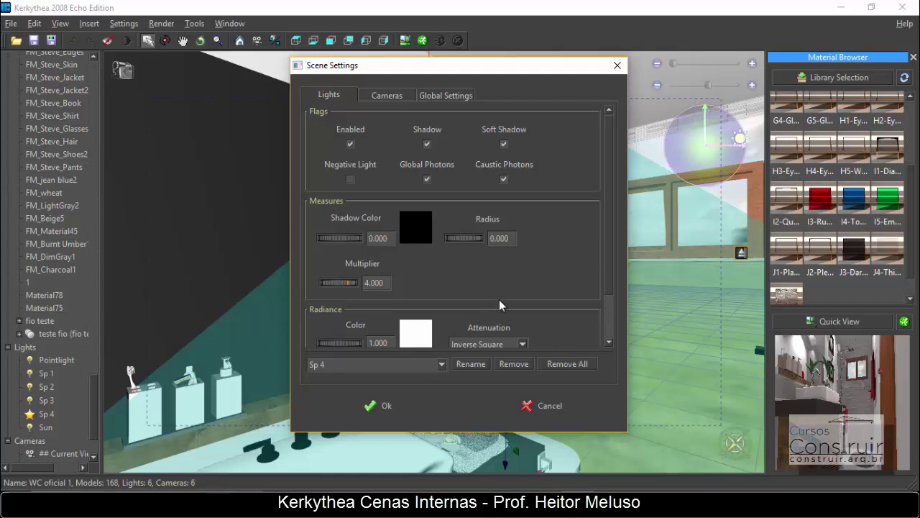
scroll(603, 288, down, 2)
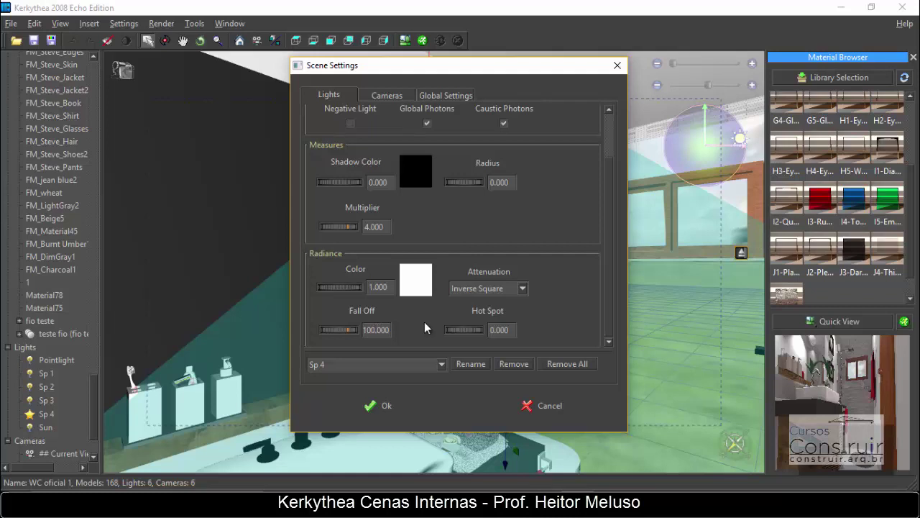
click(617, 65)
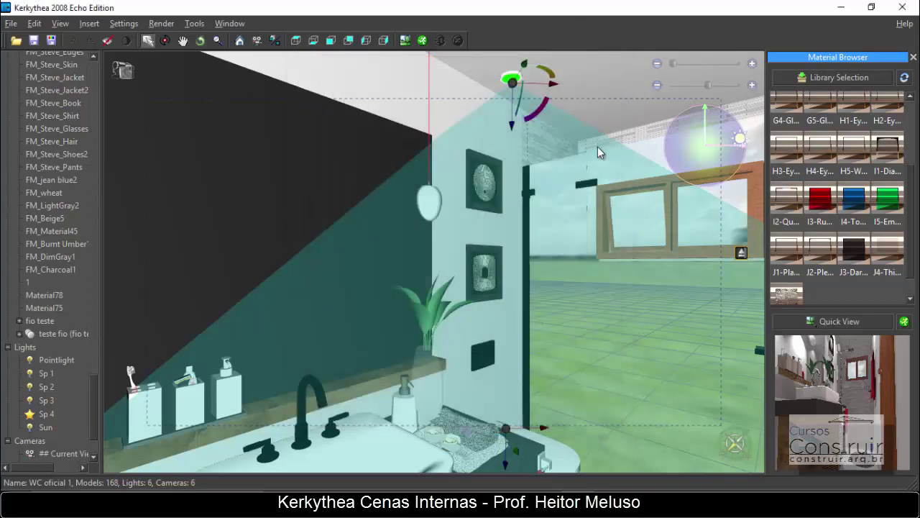
Render the Cena1 camera at 1052x599 with the preset 21. Clay Render (PhotonMap - Quick) and 4 threads.
click(410, 41)
click(423, 42)
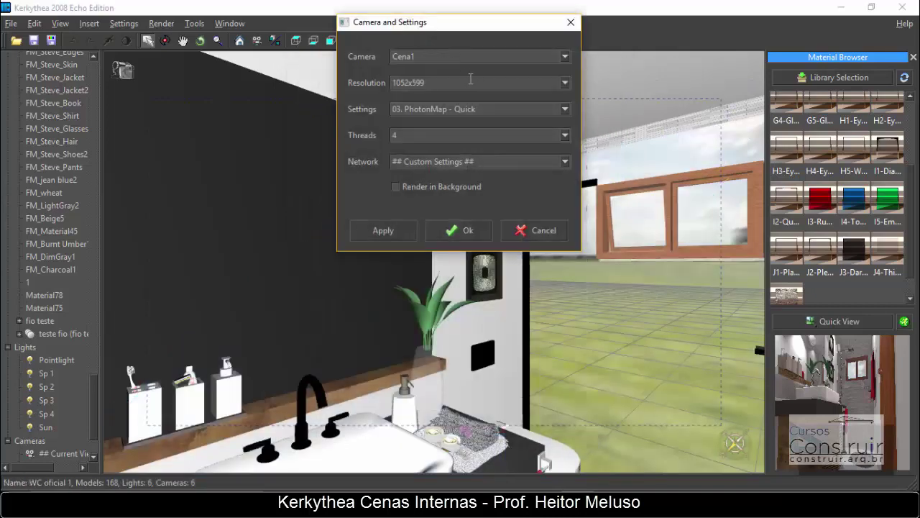
click(566, 112)
drag(567, 137, 578, 213)
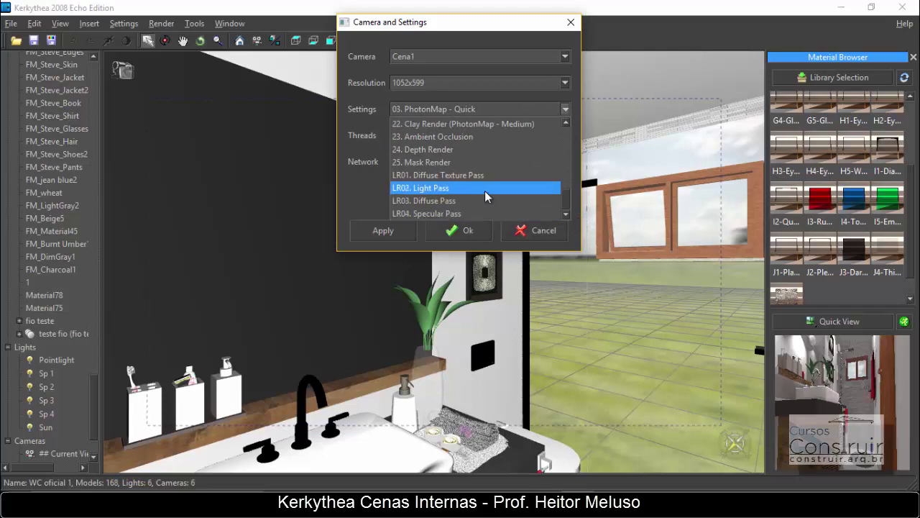
scroll(483, 169, up, 1)
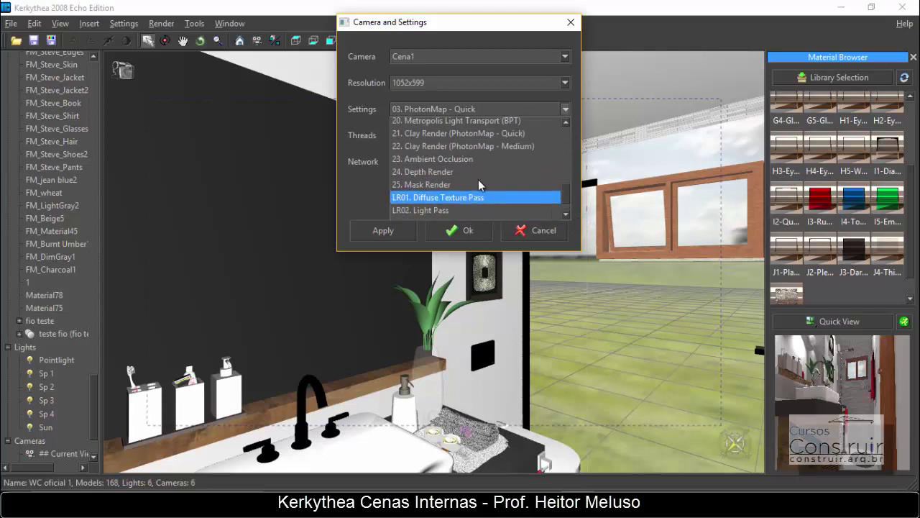
click(480, 150)
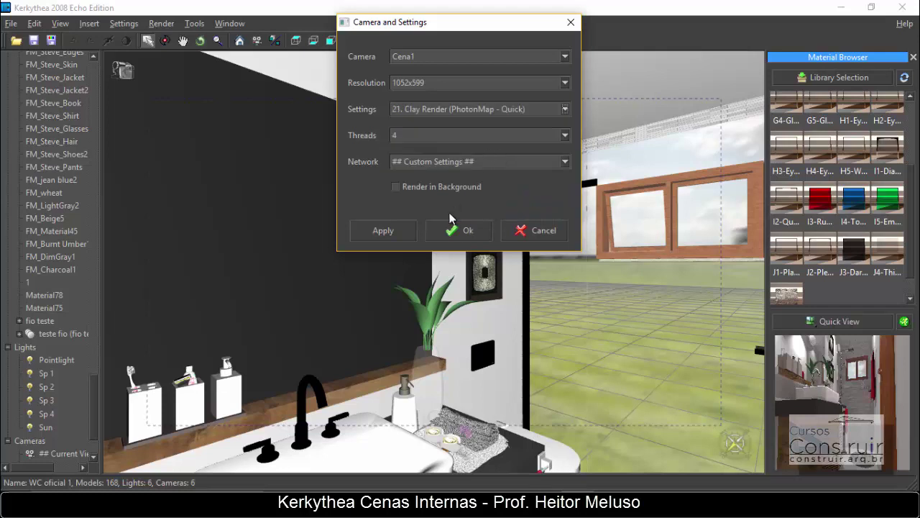
click(469, 230)
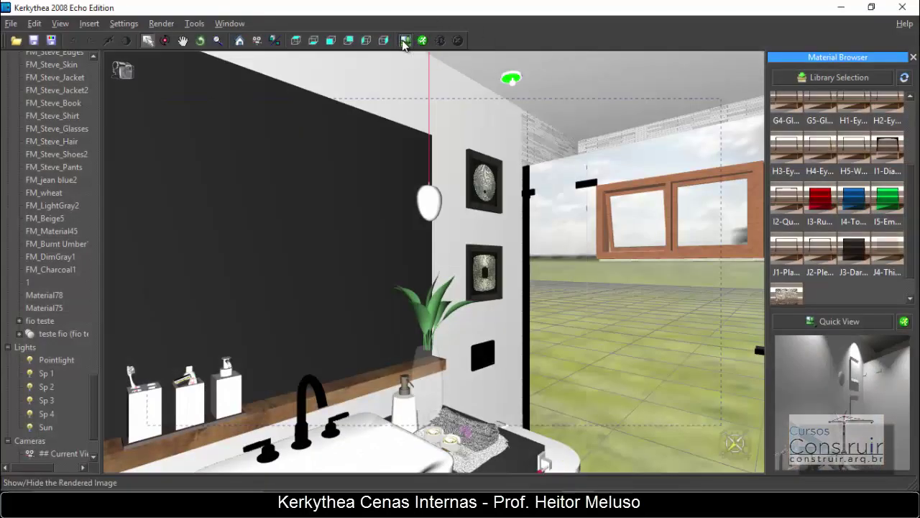
Tone-map the rendered image with Exponential HSV Color Mapping, gamma 2.00, dark 1.10 and bright 0.90.
click(405, 40)
click(527, 21)
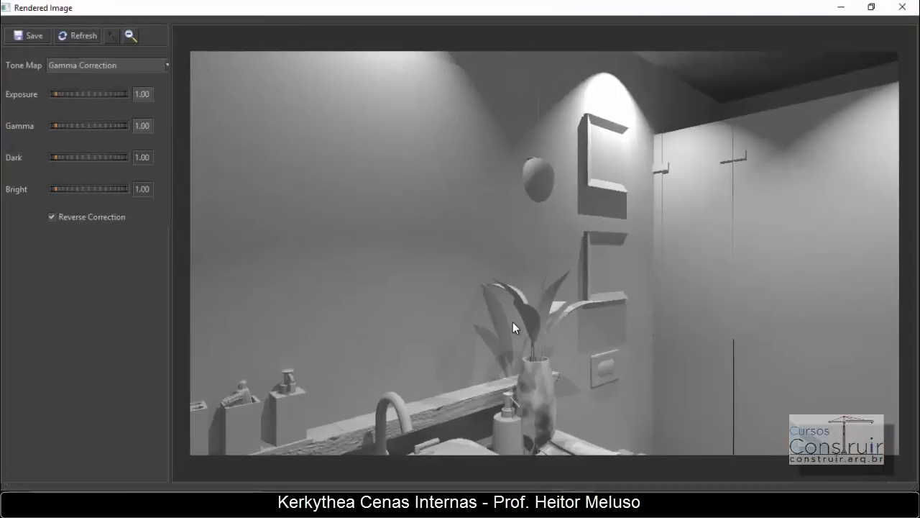
drag(138, 125, 134, 125)
text(2)
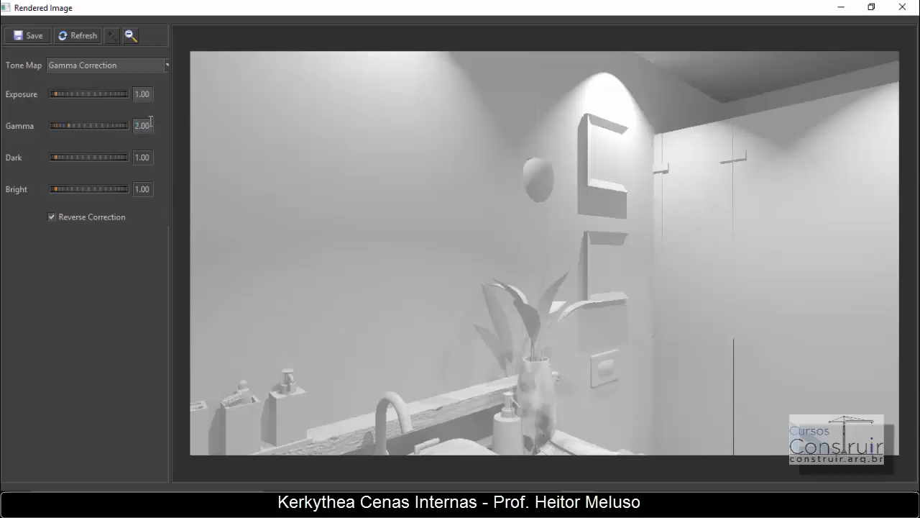
click(149, 67)
click(129, 135)
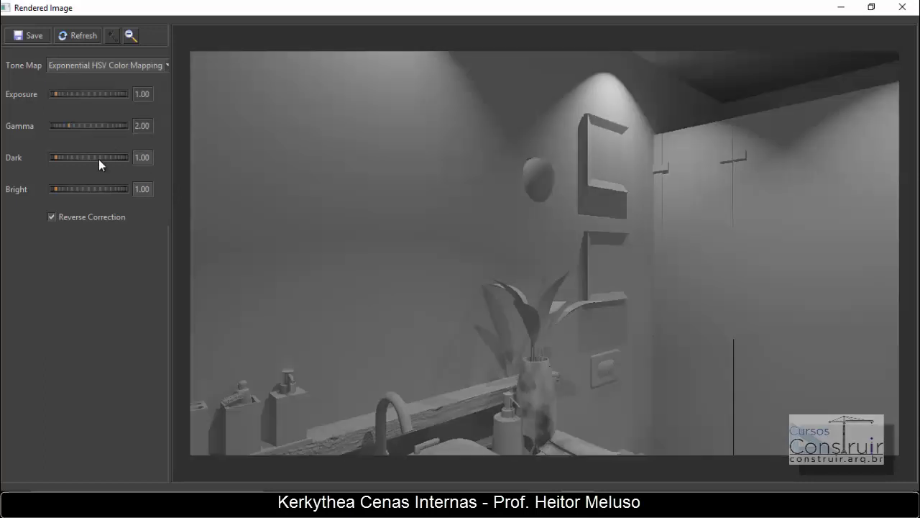
click(100, 159)
drag(99, 190, 98, 190)
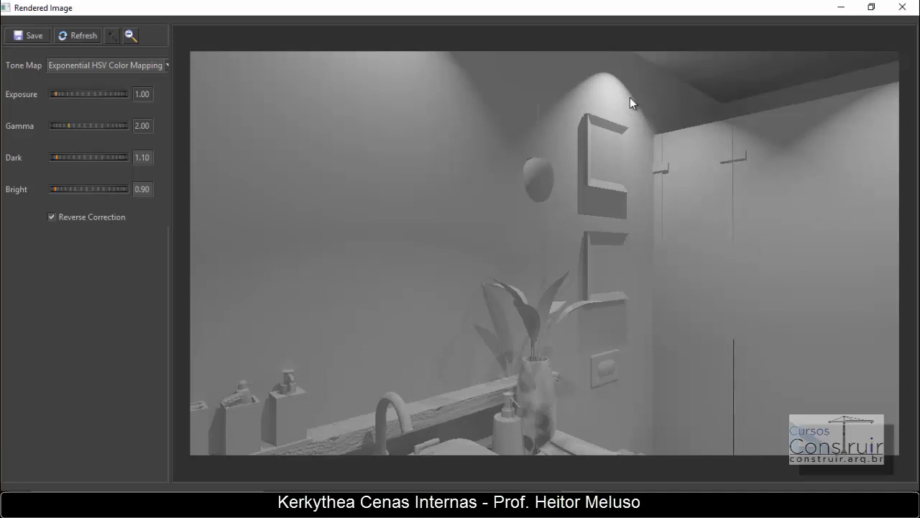
click(902, 8)
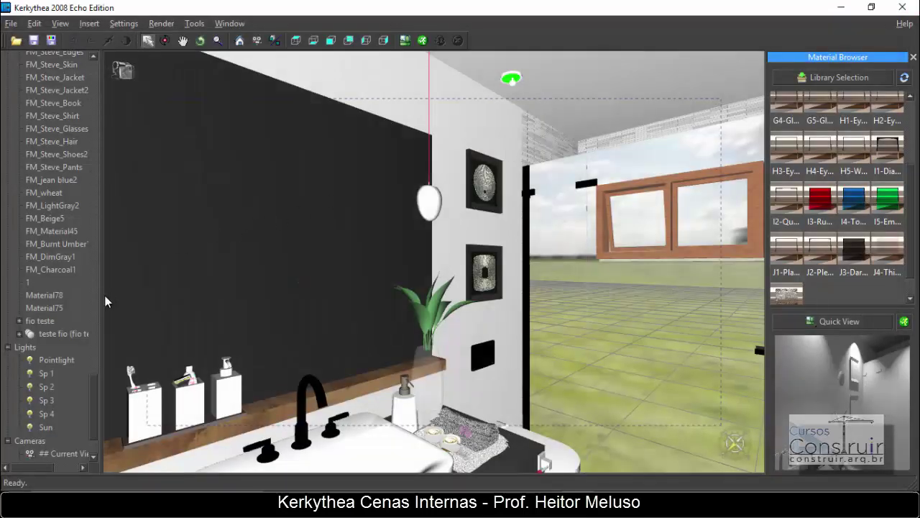
Edit the Sp 4 light and set its radiance fall off to 60.
right_click(40, 414)
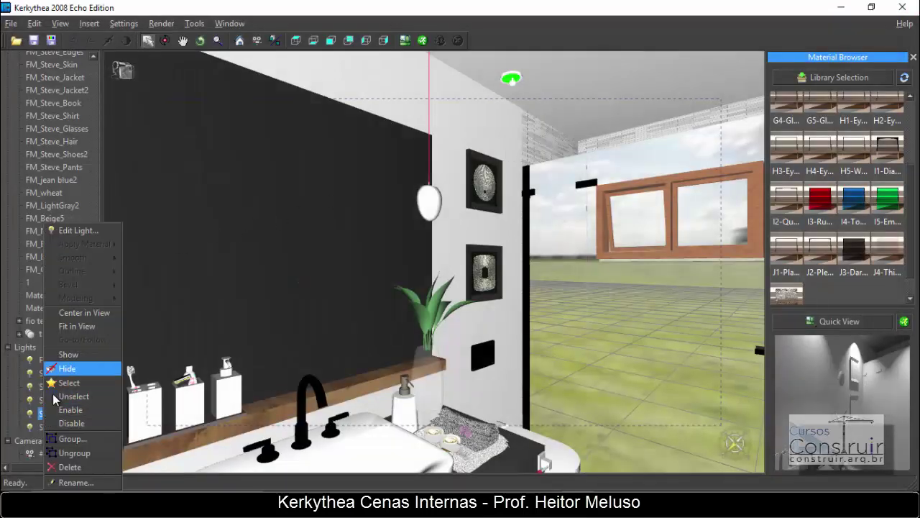
click(81, 232)
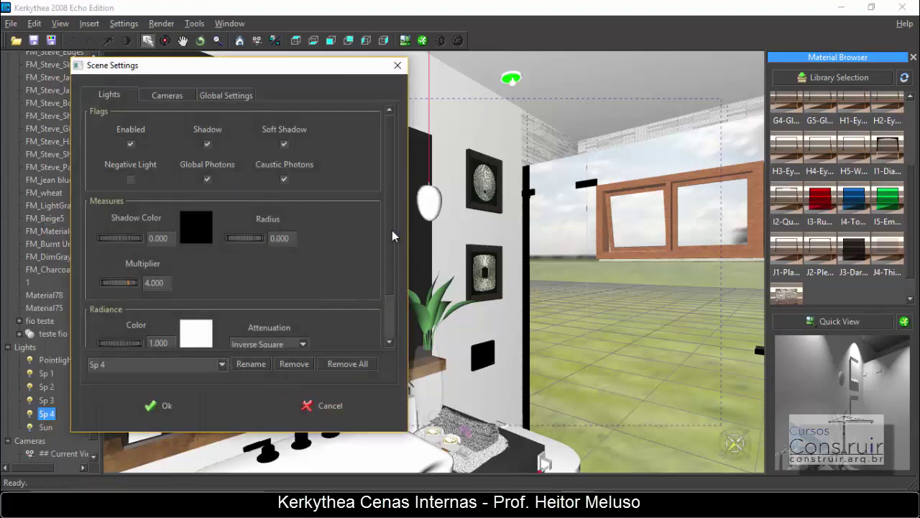
drag(390, 230, 384, 310)
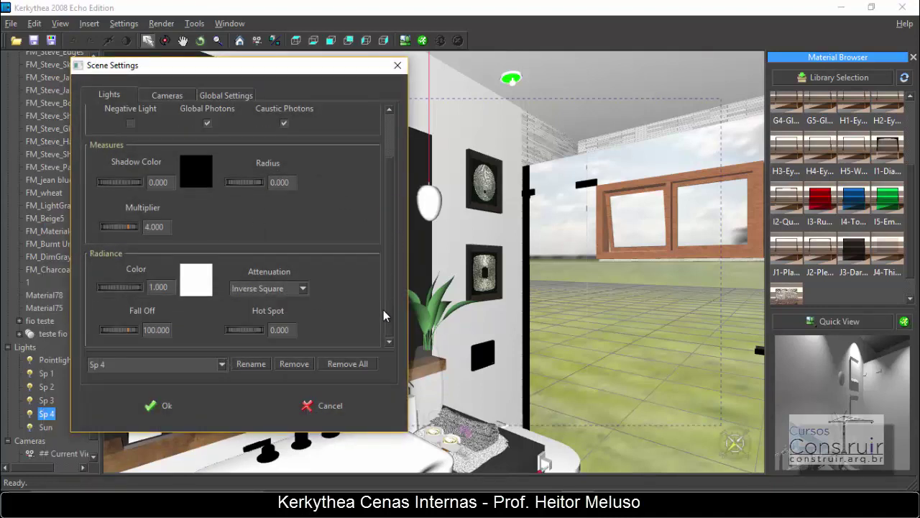
double_click(147, 329)
text(60)
click(270, 329)
click(182, 407)
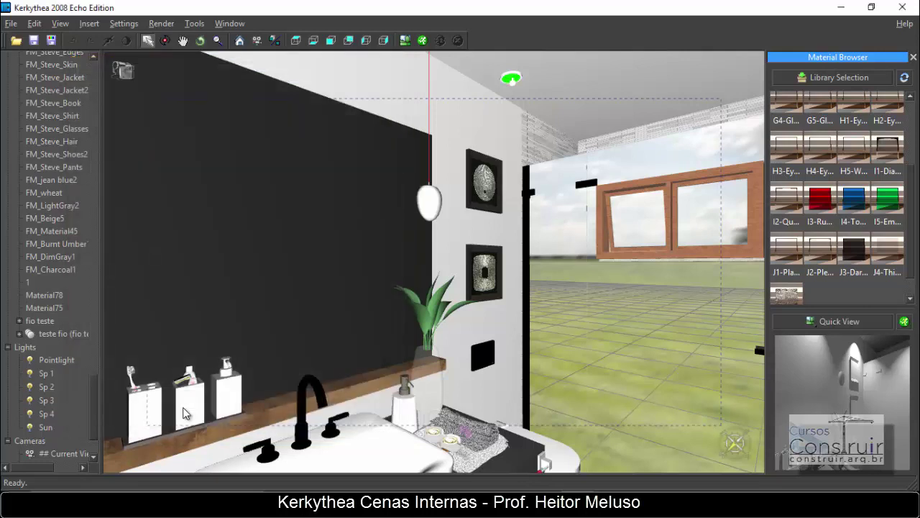
Render the Cena1 camera again with the Clay Render (PhotonMap - Quick) preset and view the rendered image enlarged.
click(529, 213)
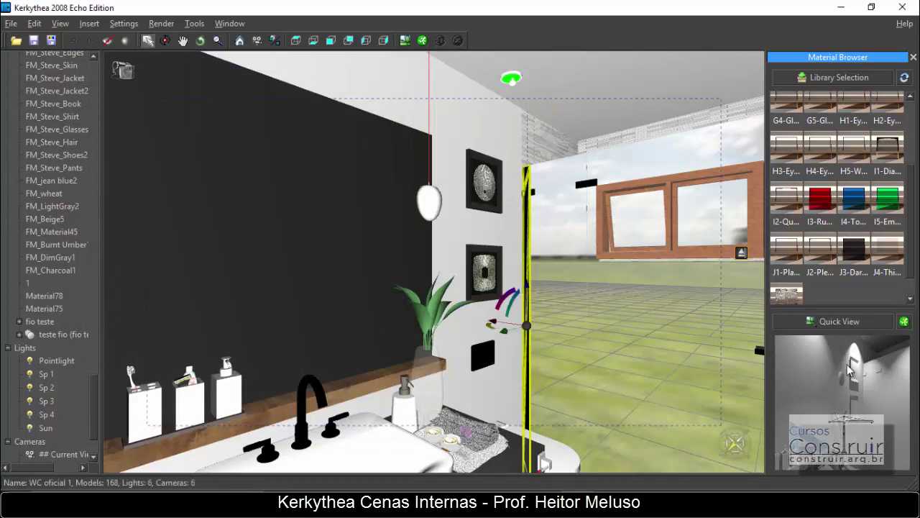
click(423, 41)
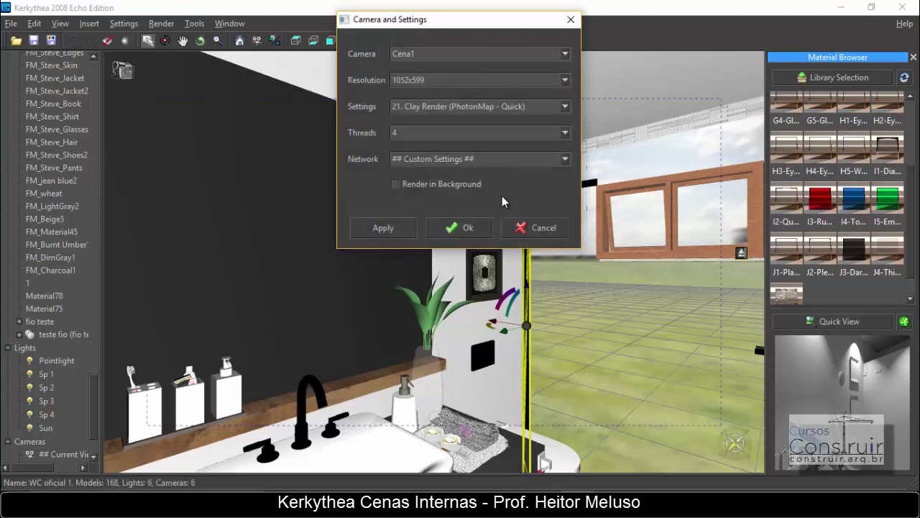
click(483, 228)
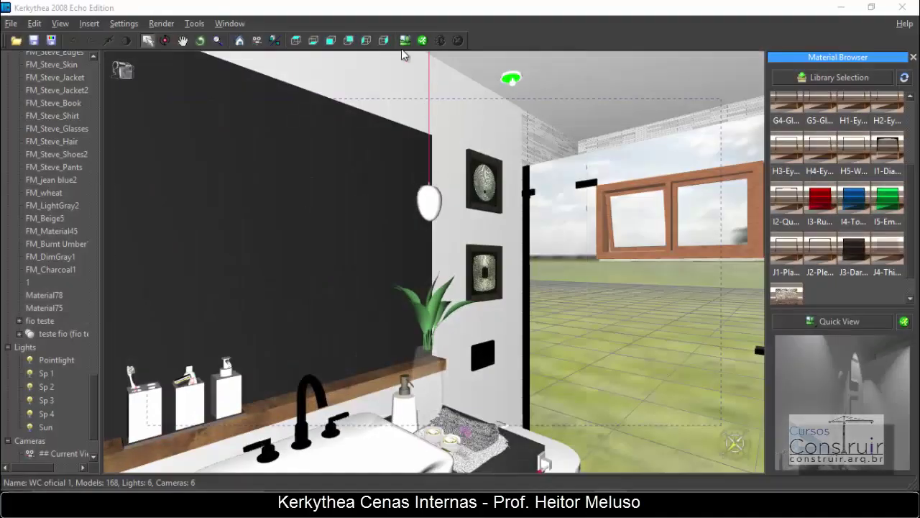
click(405, 40)
click(529, 20)
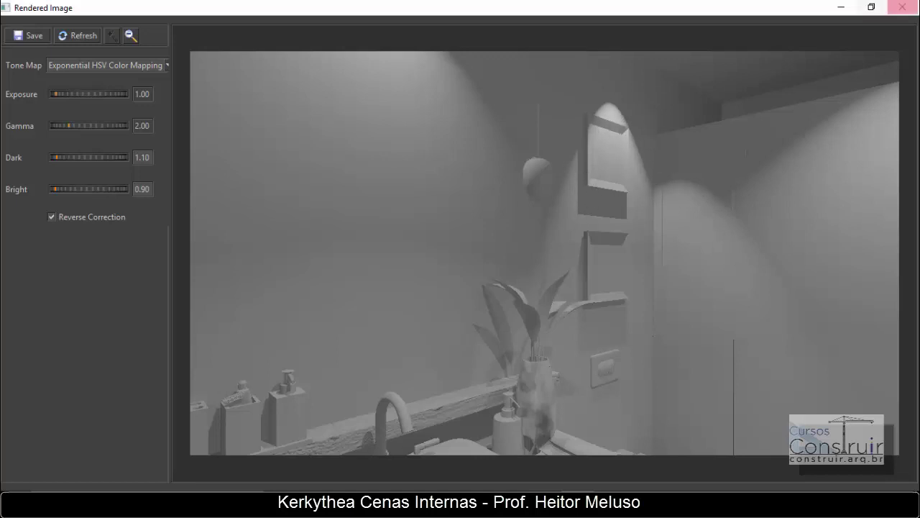
Edit the Sp 4 light and set its radiance fall off to 70 and hot spot to 30.
click(895, 10)
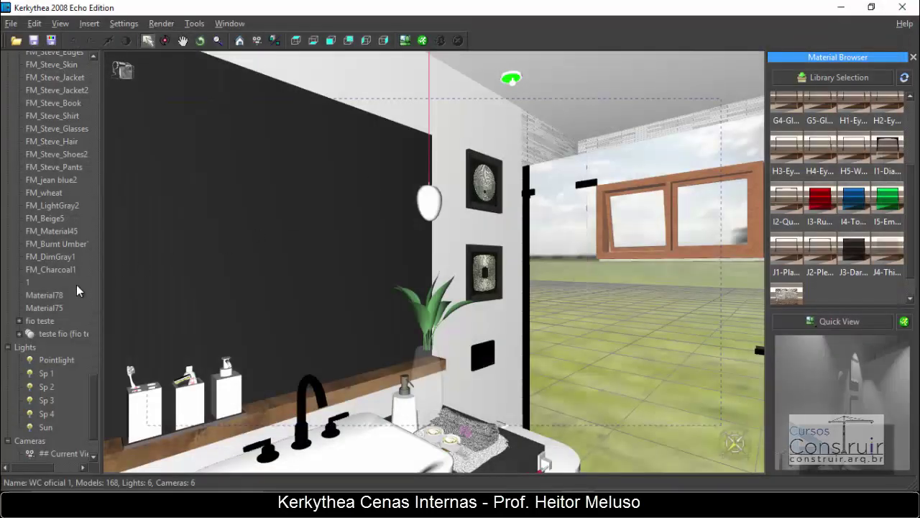
right_click(51, 412)
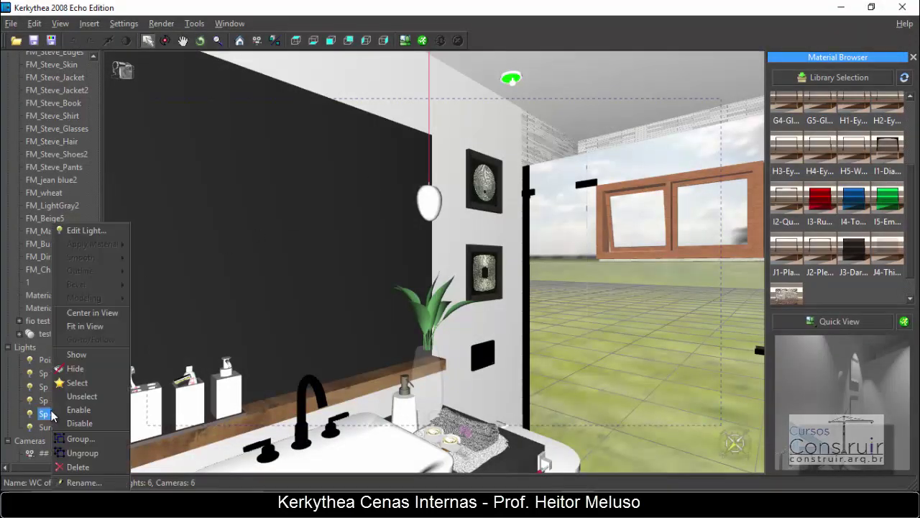
click(115, 230)
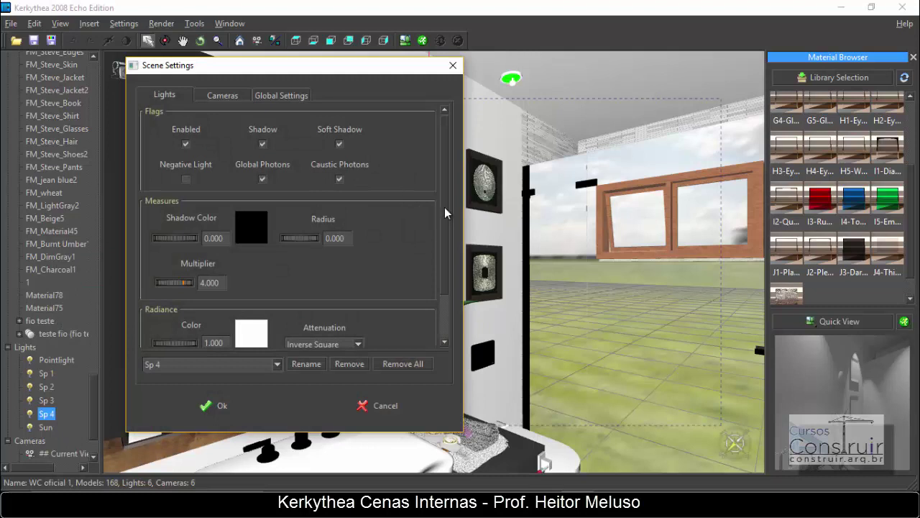
scroll(445, 207, down, 2)
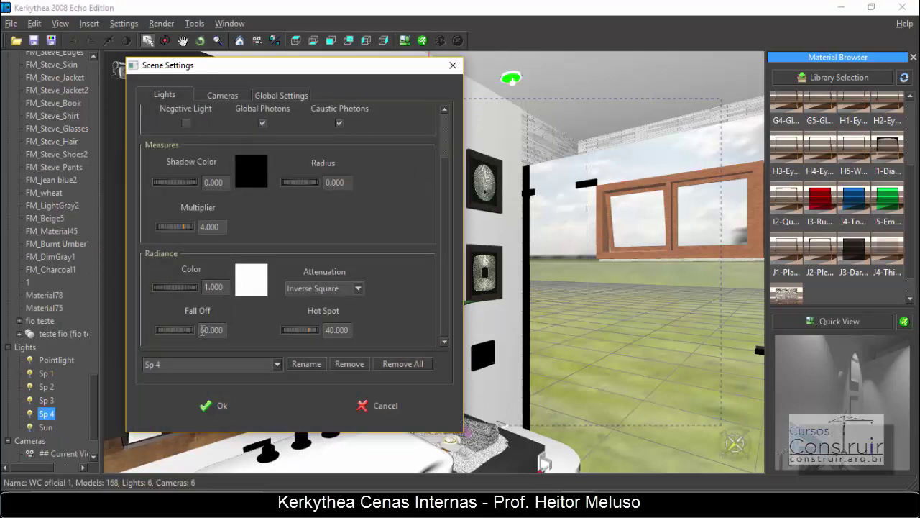
drag(201, 330, 207, 330)
text(7)
drag(325, 330, 329, 330)
Keep soft shadow enabled for the Sp 4 light, set its radius to 0.3 and apply the light settings.
scroll(431, 189, up, 1)
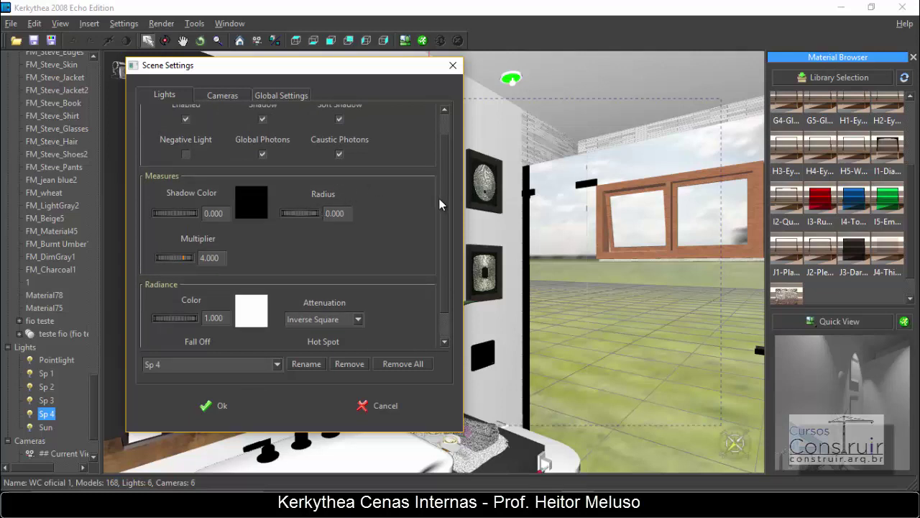
scroll(440, 200, up, 1)
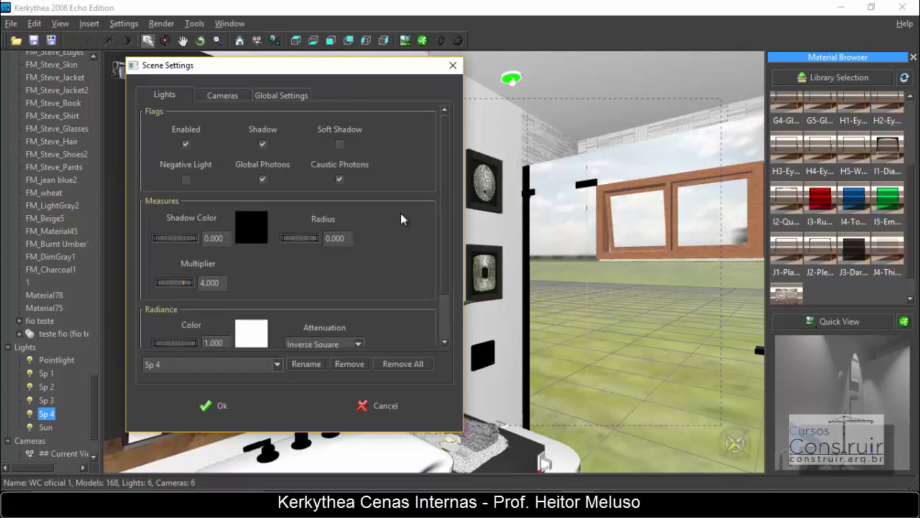
click(339, 146)
drag(326, 241, 339, 246)
click(238, 408)
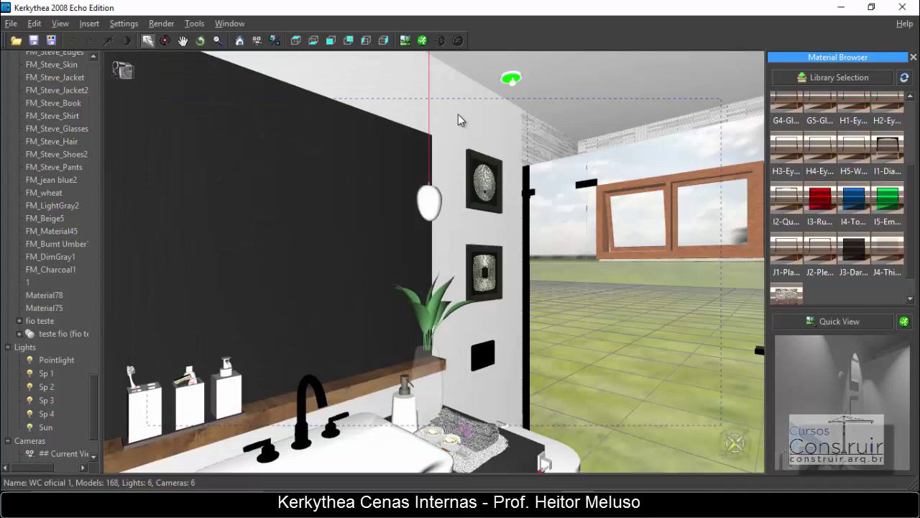
Reopen the last rendered image enlarged to examine the edges of the spotlight beams and shadows.
click(421, 43)
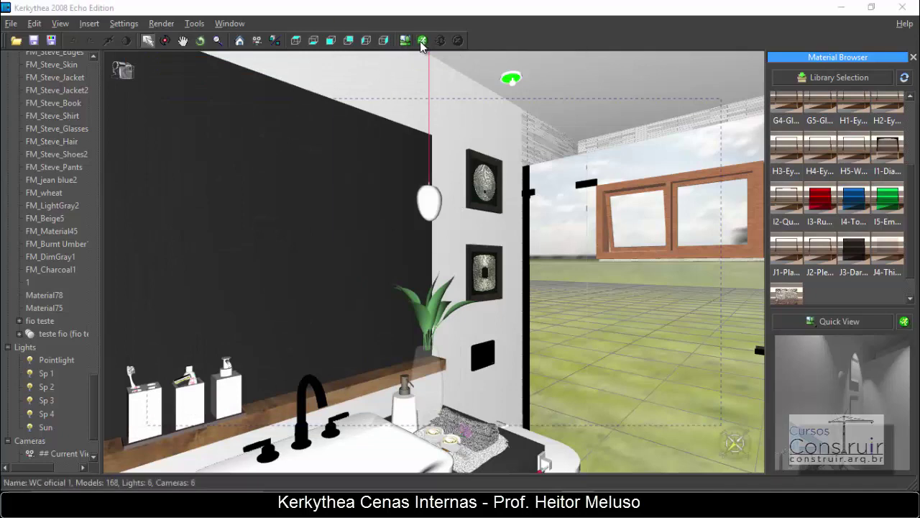
click(571, 20)
click(412, 44)
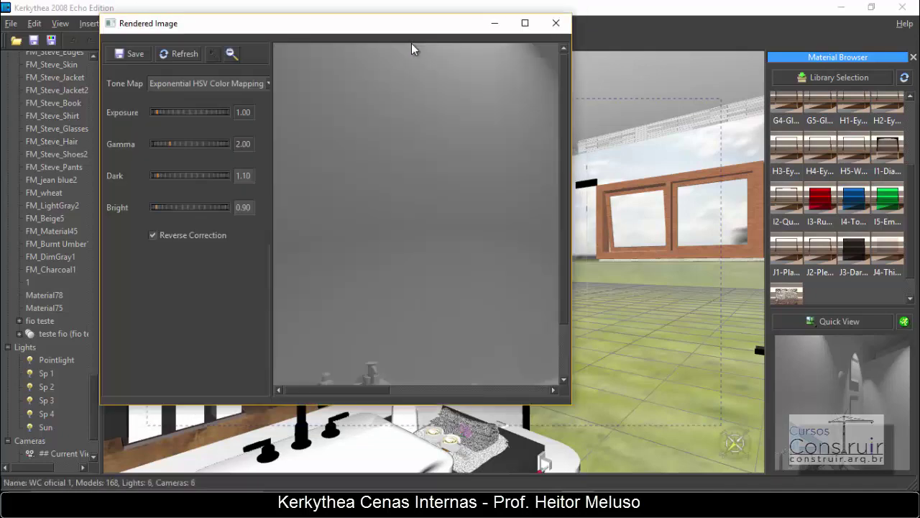
click(525, 24)
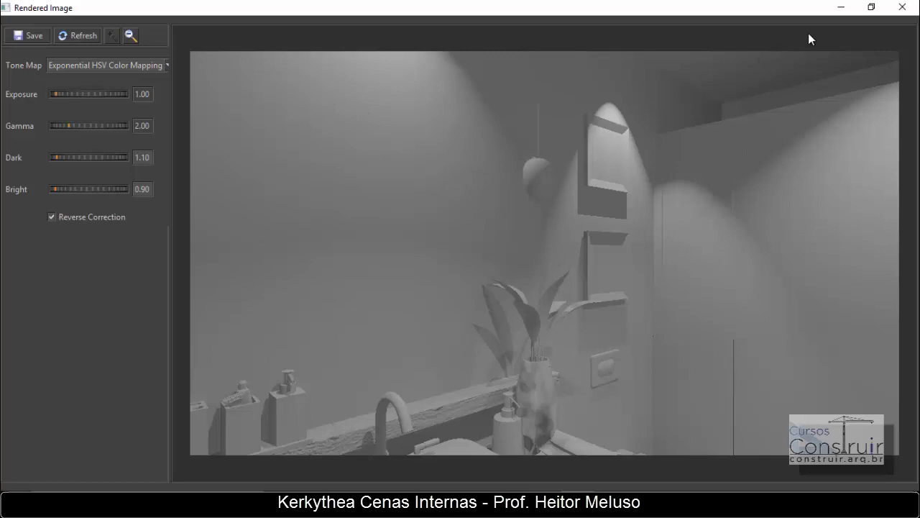
click(902, 7)
Render the Cena1 camera with the Clay Render (PhotonMap - Quick) preset and view the rendered image enlarged.
click(430, 44)
click(477, 224)
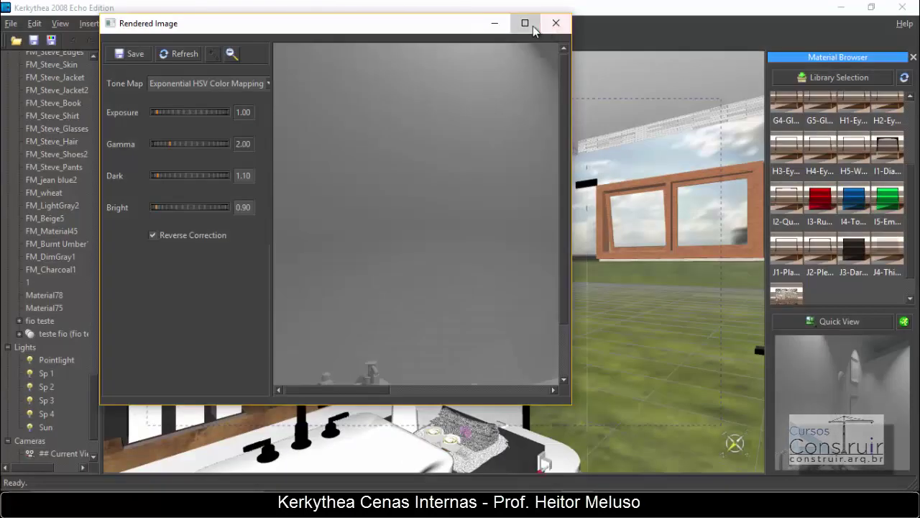
click(533, 25)
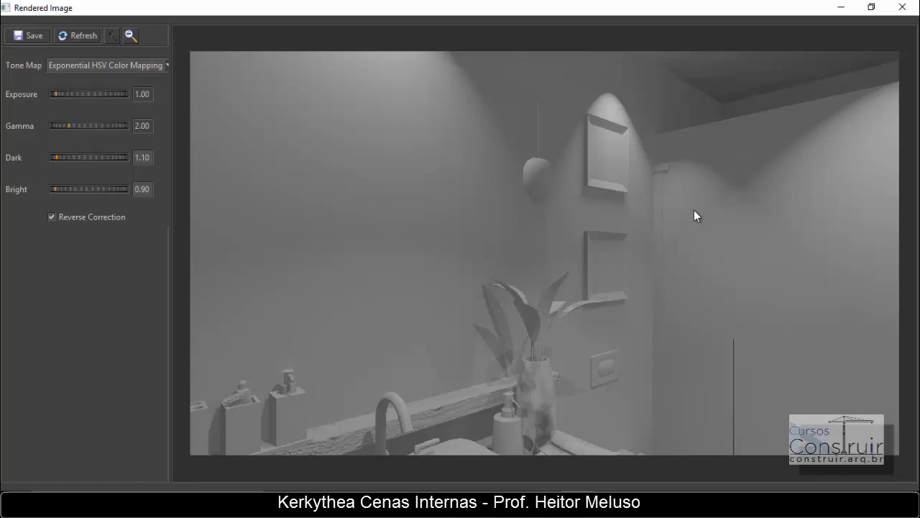
click(901, 7)
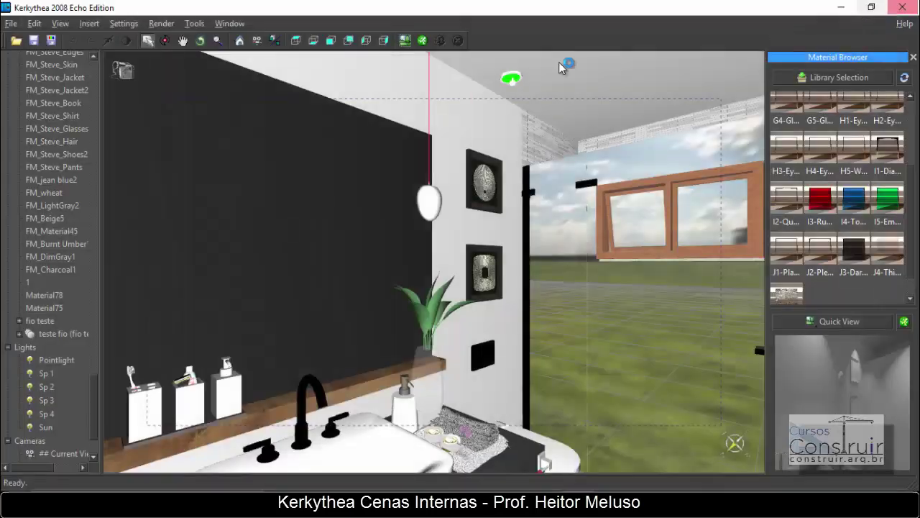
Edit the Sp 4 light and raise its soft shadow radius to 1.54.
right_click(48, 413)
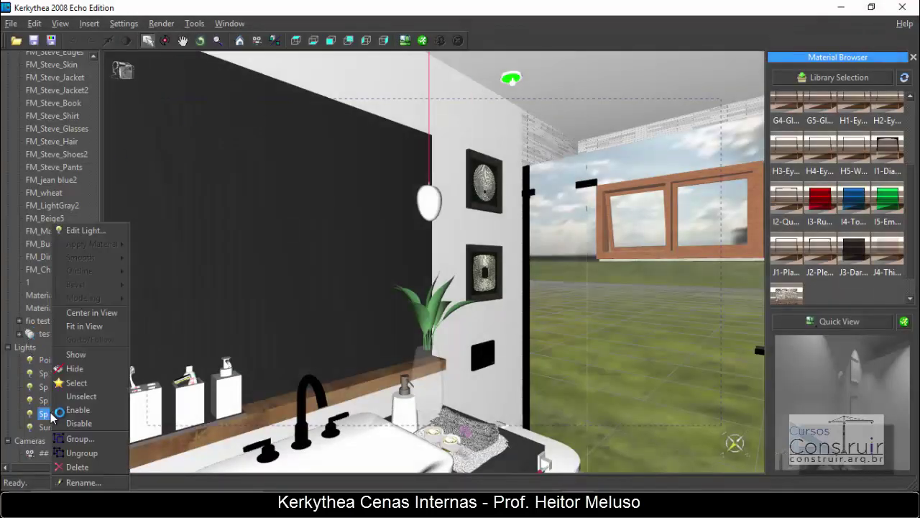
click(99, 225)
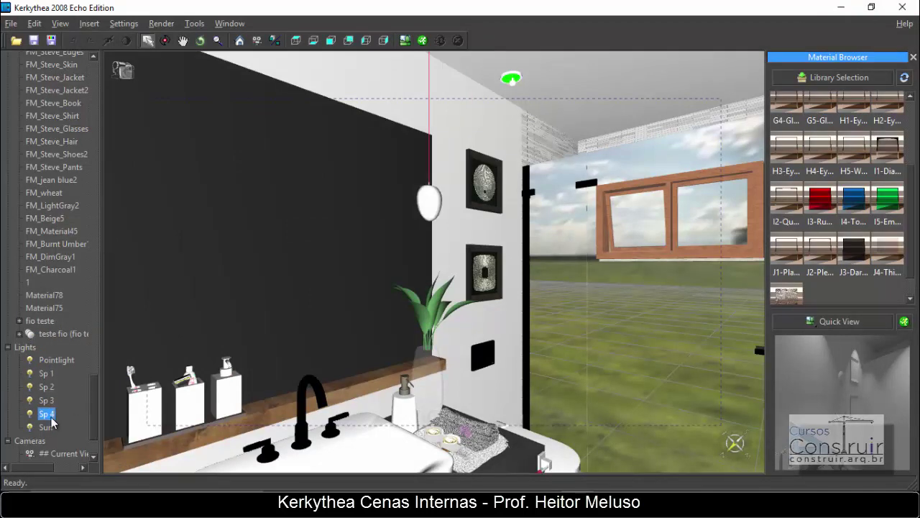
right_click(52, 414)
click(86, 230)
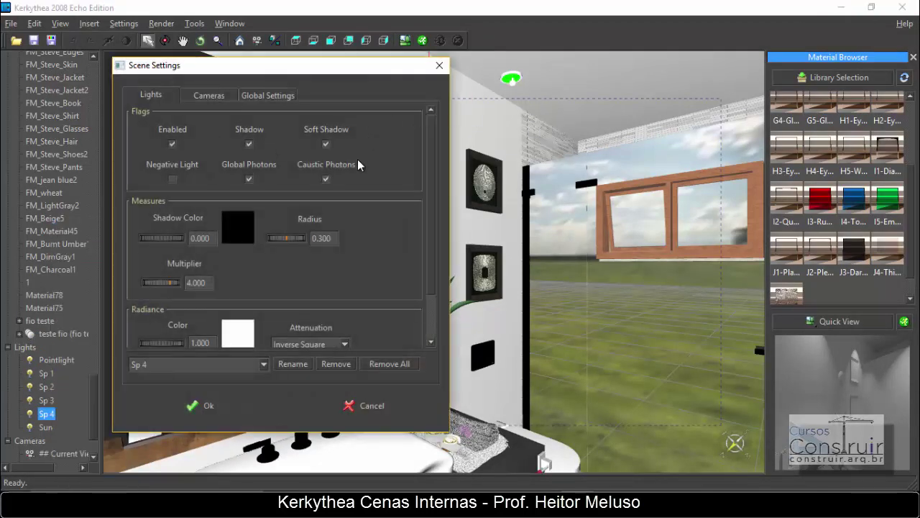
drag(288, 236, 414, 242)
click(202, 405)
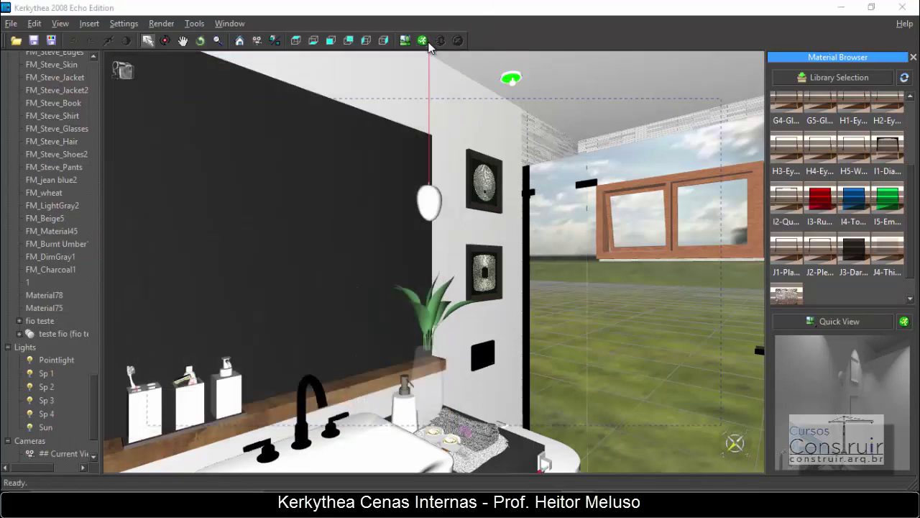
Render the Cena1 clay preview again and check the softened spotlight shadows in the enlarged image.
click(423, 40)
click(466, 227)
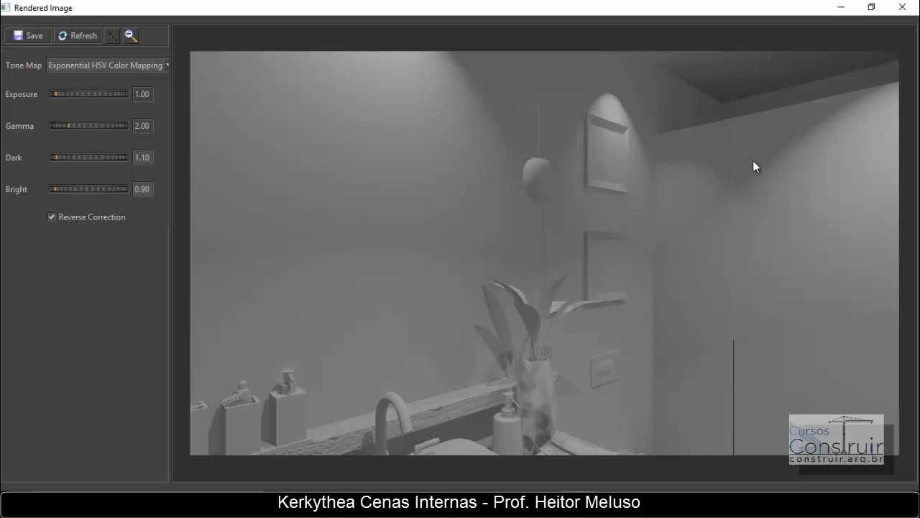
click(902, 7)
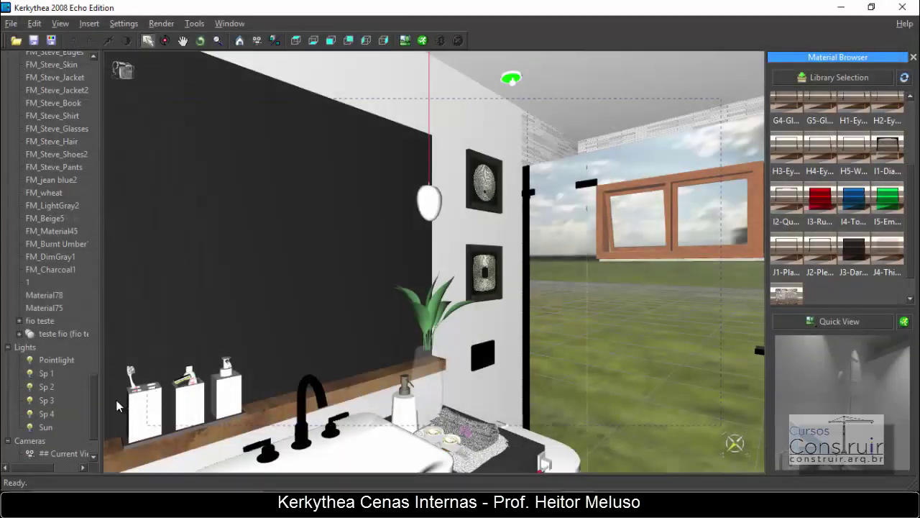
Edit the Sp 4 light and set its soft shadow radius to 1.
right_click(45, 414)
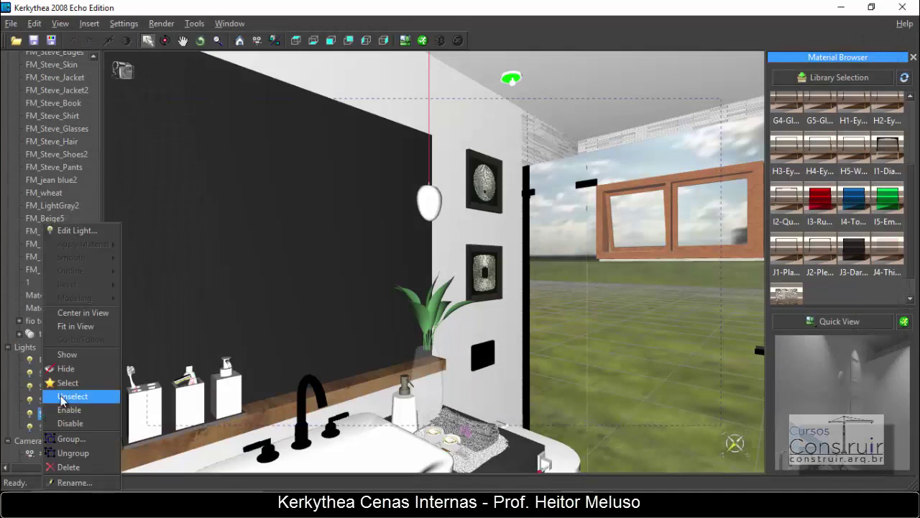
click(101, 233)
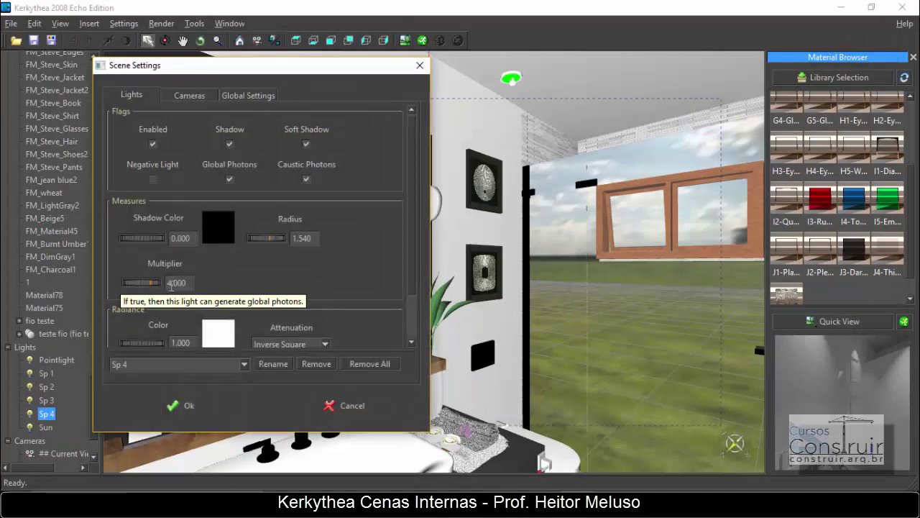
drag(300, 240, 352, 237)
text(1.00)
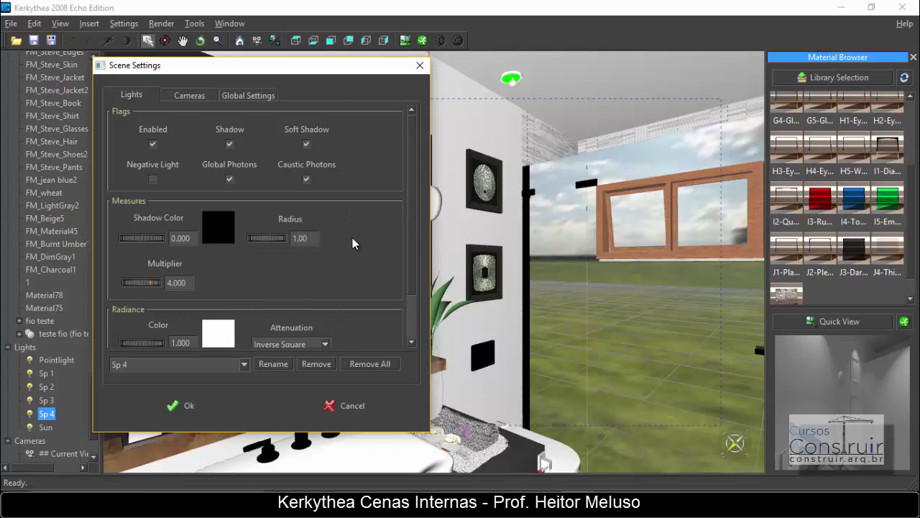
text(0)
Switch to the Sp 1 light and set its radiance fall off to 70 and hot spot to 30.
click(143, 363)
click(154, 371)
scroll(414, 217, down, 3)
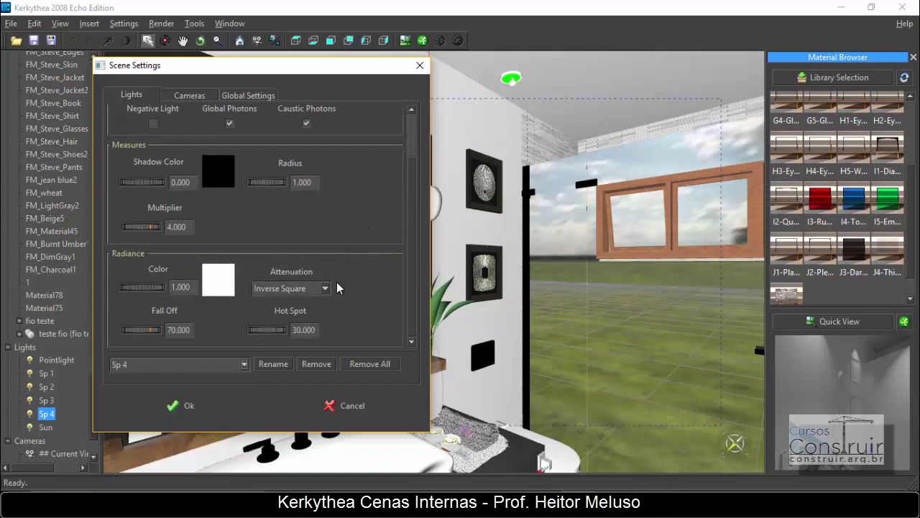
click(239, 367)
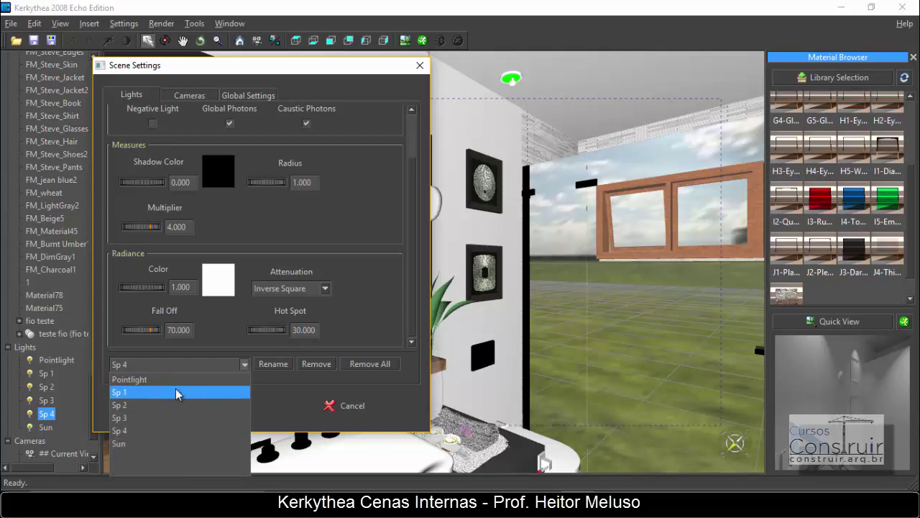
click(278, 243)
click(182, 363)
click(136, 392)
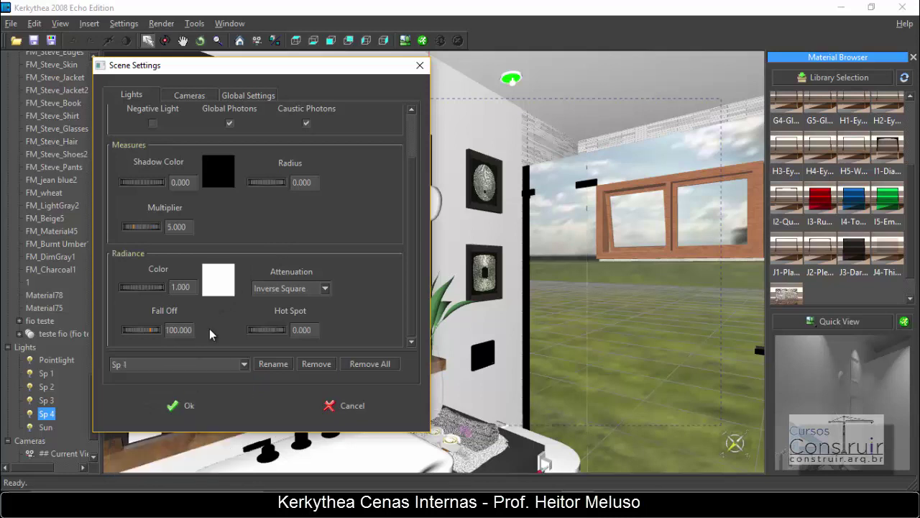
text(7)
click(294, 329)
text(3)
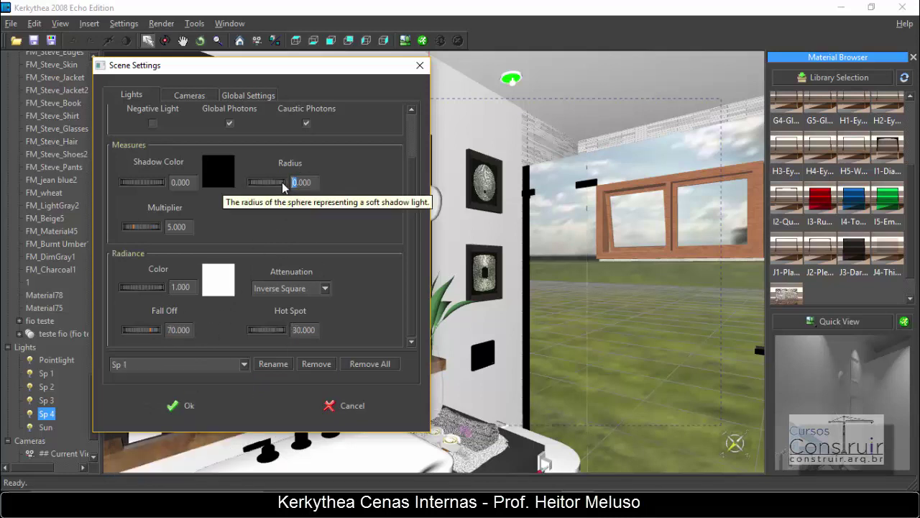
Give the Sp 2 light the same soft shadow radius as Sp 4, with fall off 70 and hot spot 30.
click(219, 365)
click(197, 404)
drag(297, 179, 291, 180)
text(10)
drag(177, 330, 161, 331)
key(BackSpace)
text(7)
click(295, 330)
text(3)
Set the Sp 3 light's fall off to 70, hot spot to 30 and radius to 1, and apply the light settings.
click(214, 365)
click(202, 416)
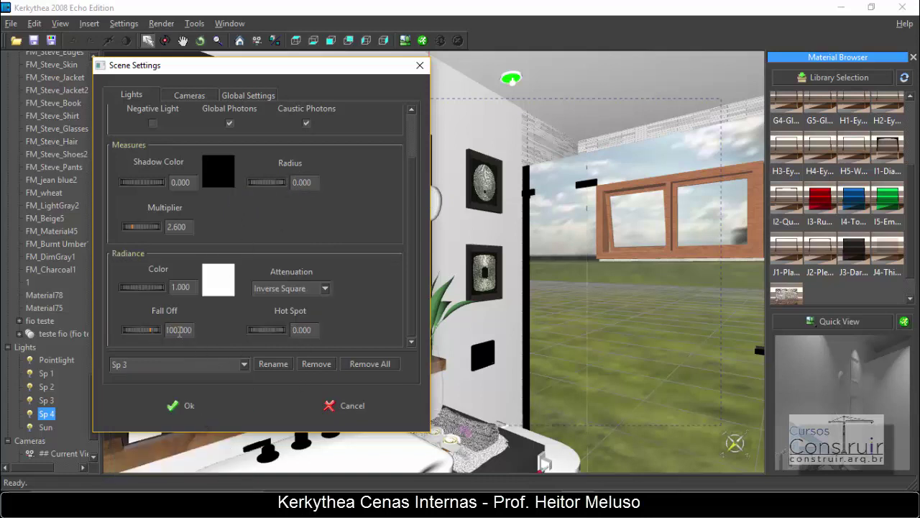
drag(177, 330, 140, 331)
key(BackSpace)
text(7)
text(3)
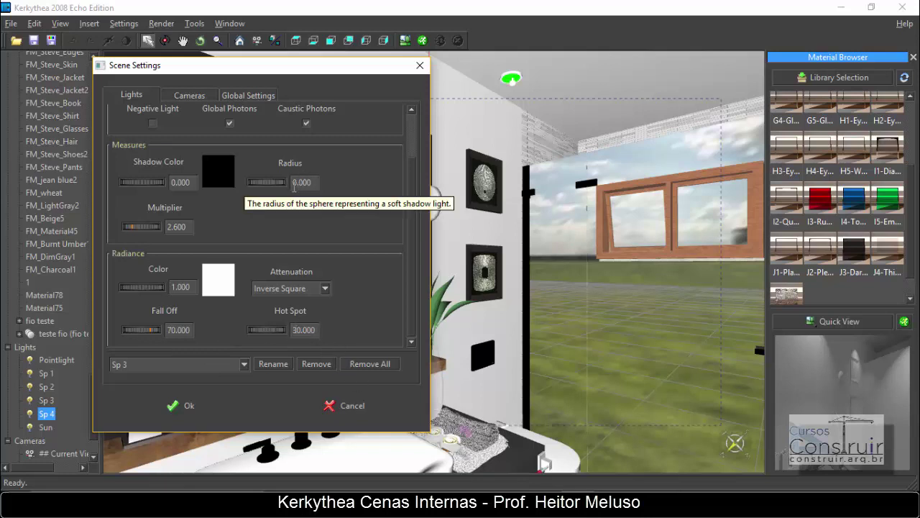
drag(296, 183, 279, 184)
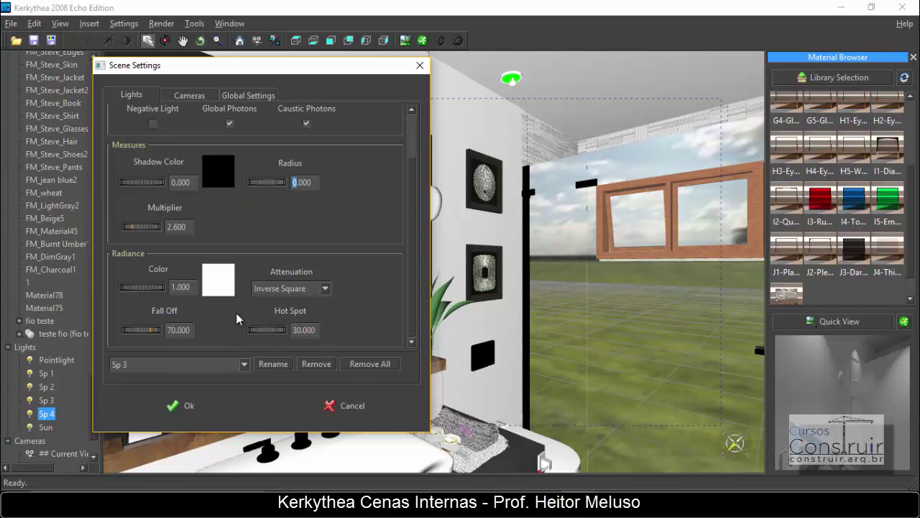
text(1)
click(186, 363)
click(191, 430)
click(185, 405)
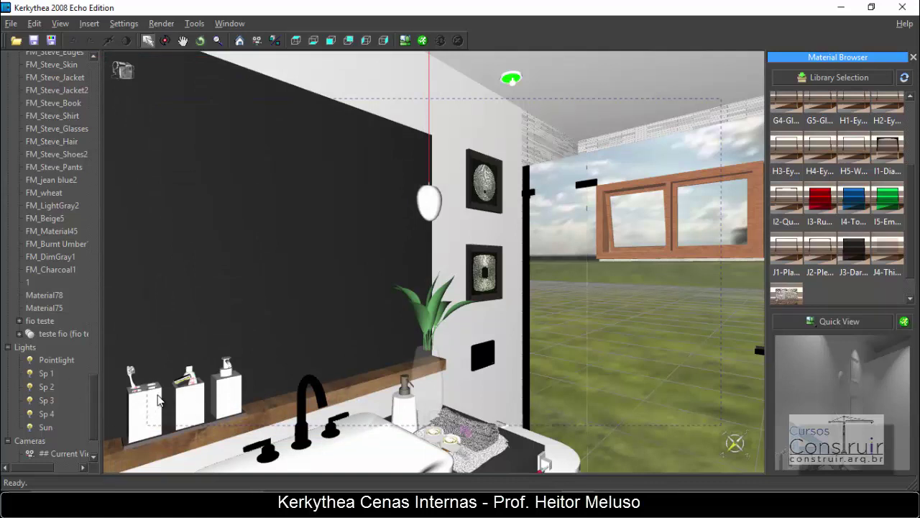
Render Cena1 at 1052x599 with the 21. Clay Render (PhotonMap - Quick) preset and examine all the adjusted spotlights in the enlarged image.
click(422, 40)
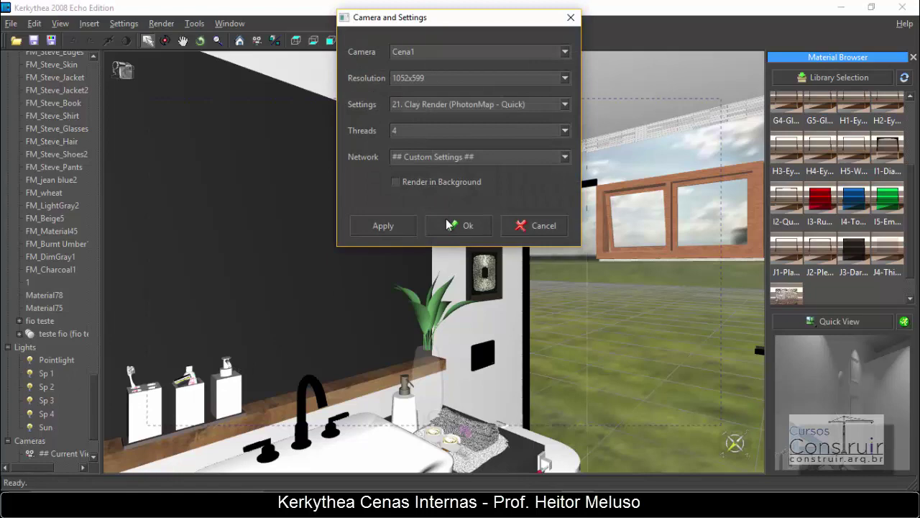
click(452, 225)
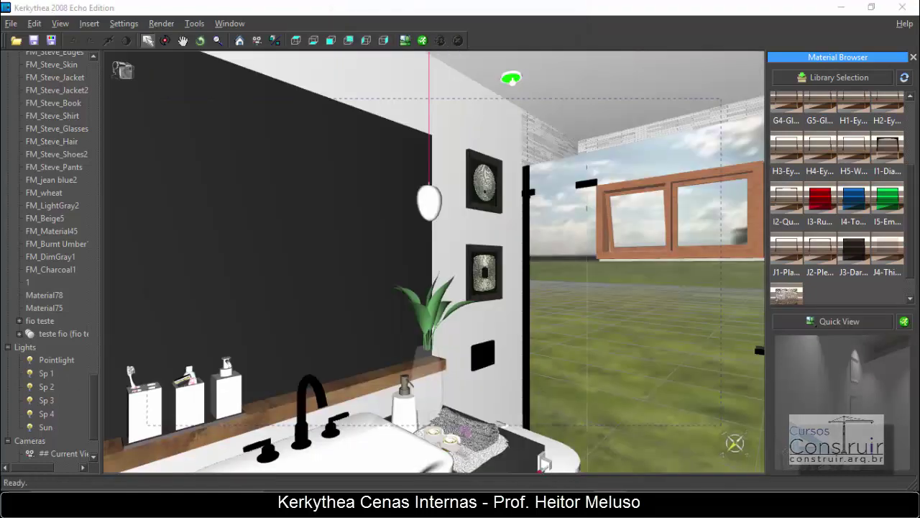
click(422, 41)
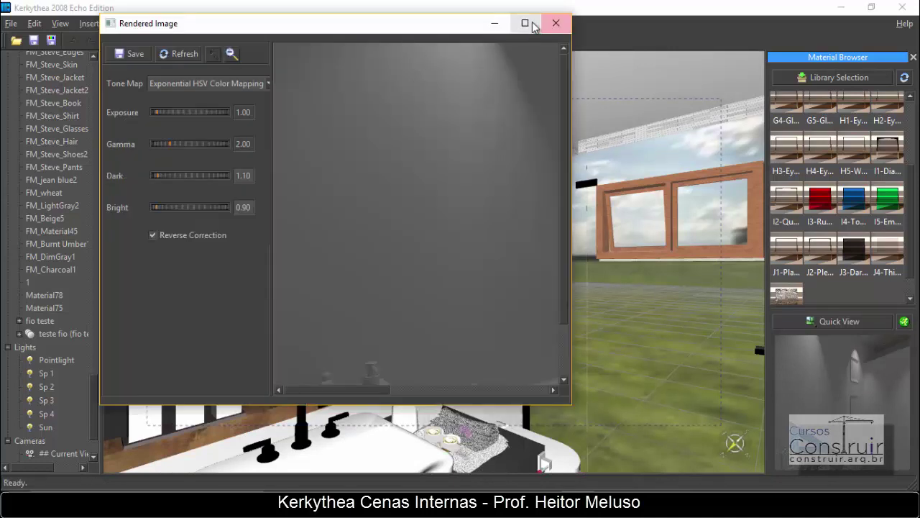
click(526, 23)
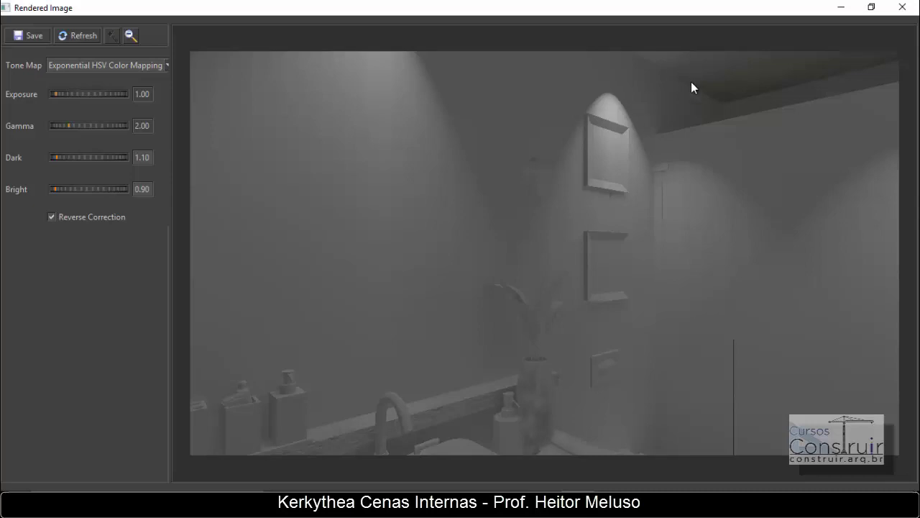
click(903, 8)
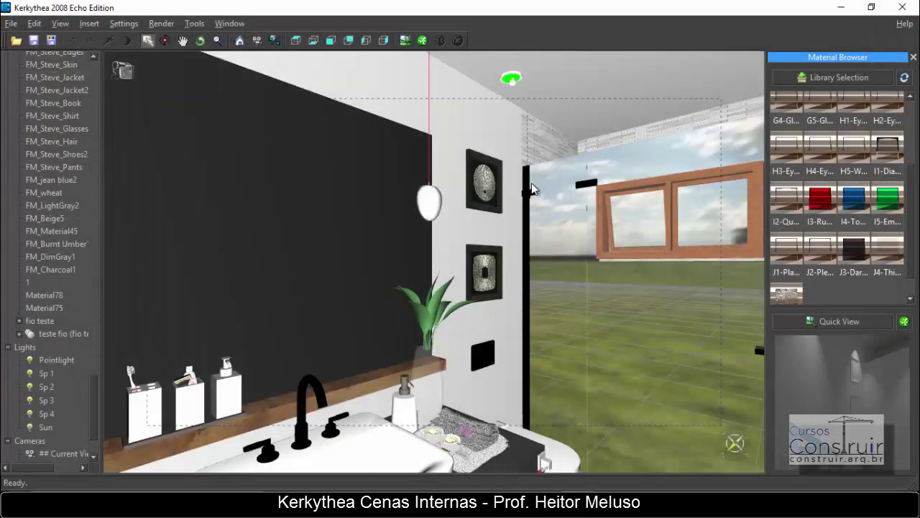
click(427, 203)
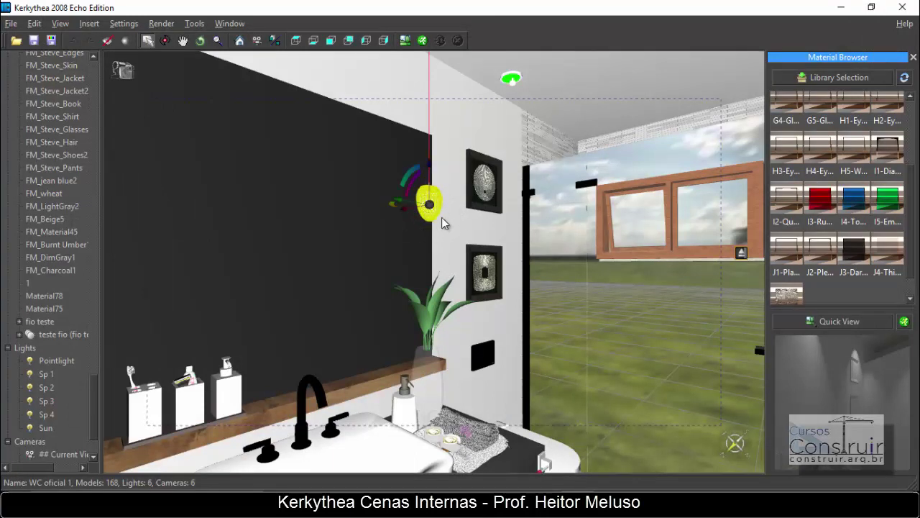
click(457, 192)
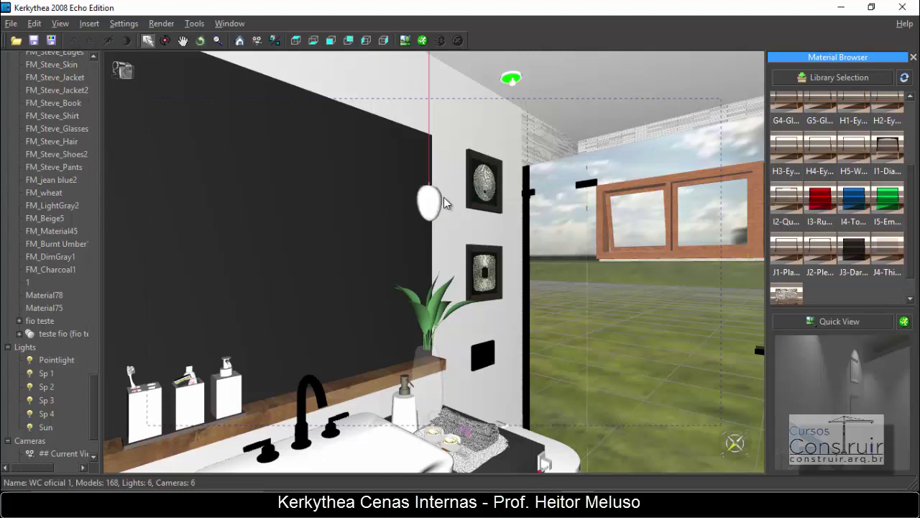
Disable the Pointlight in its light settings, apply the change and leave nothing selected in the scene.
right_click(51, 361)
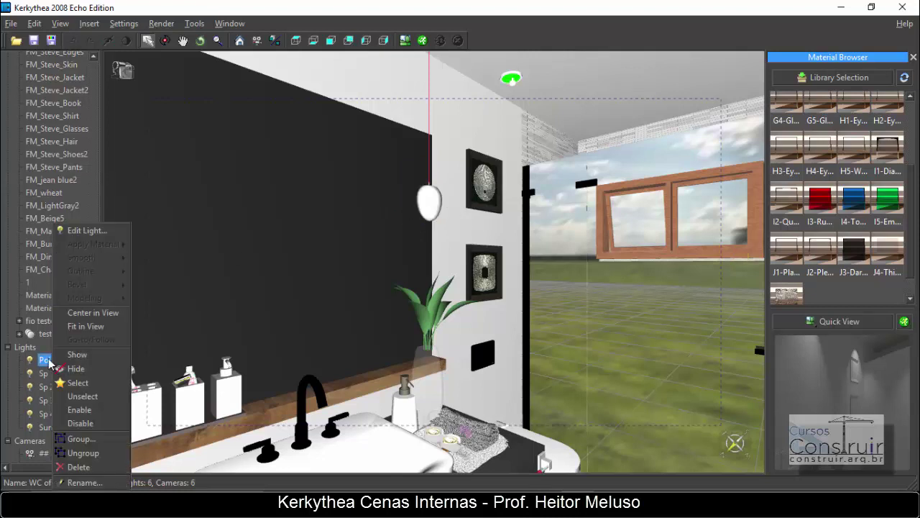
click(95, 231)
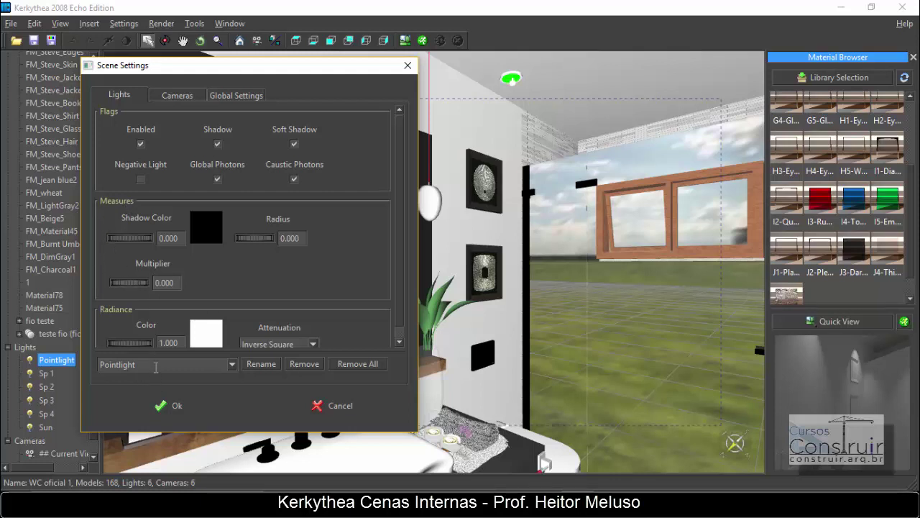
click(141, 144)
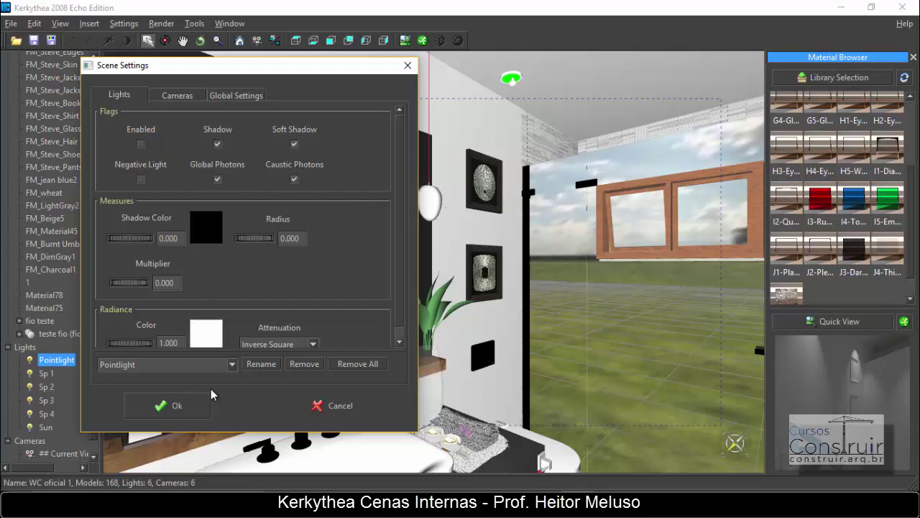
click(179, 406)
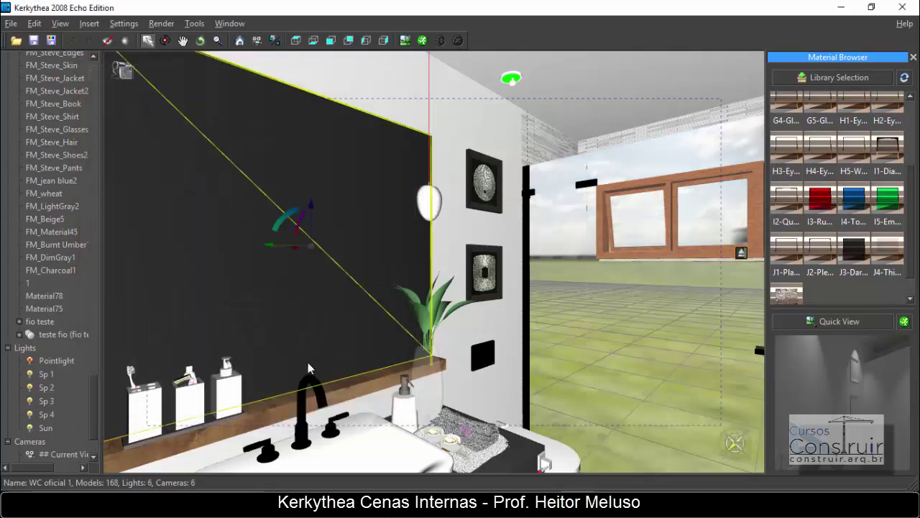
click(443, 312)
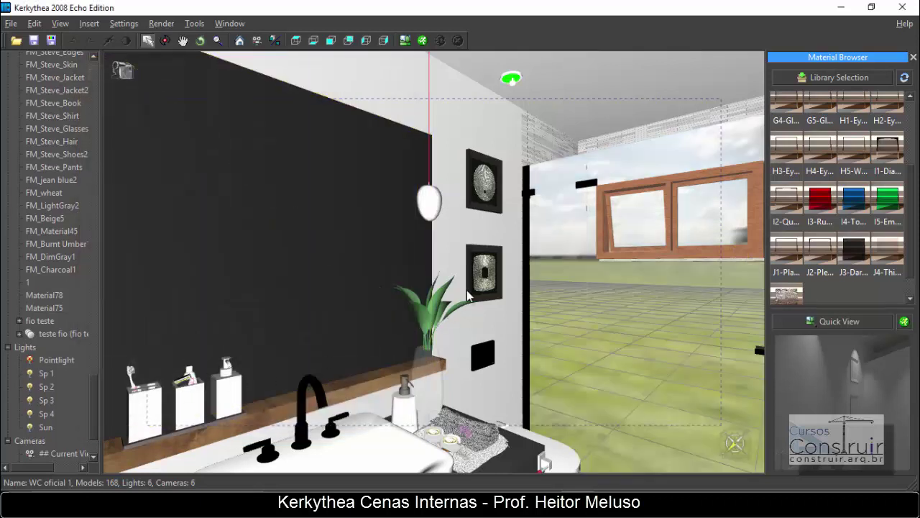